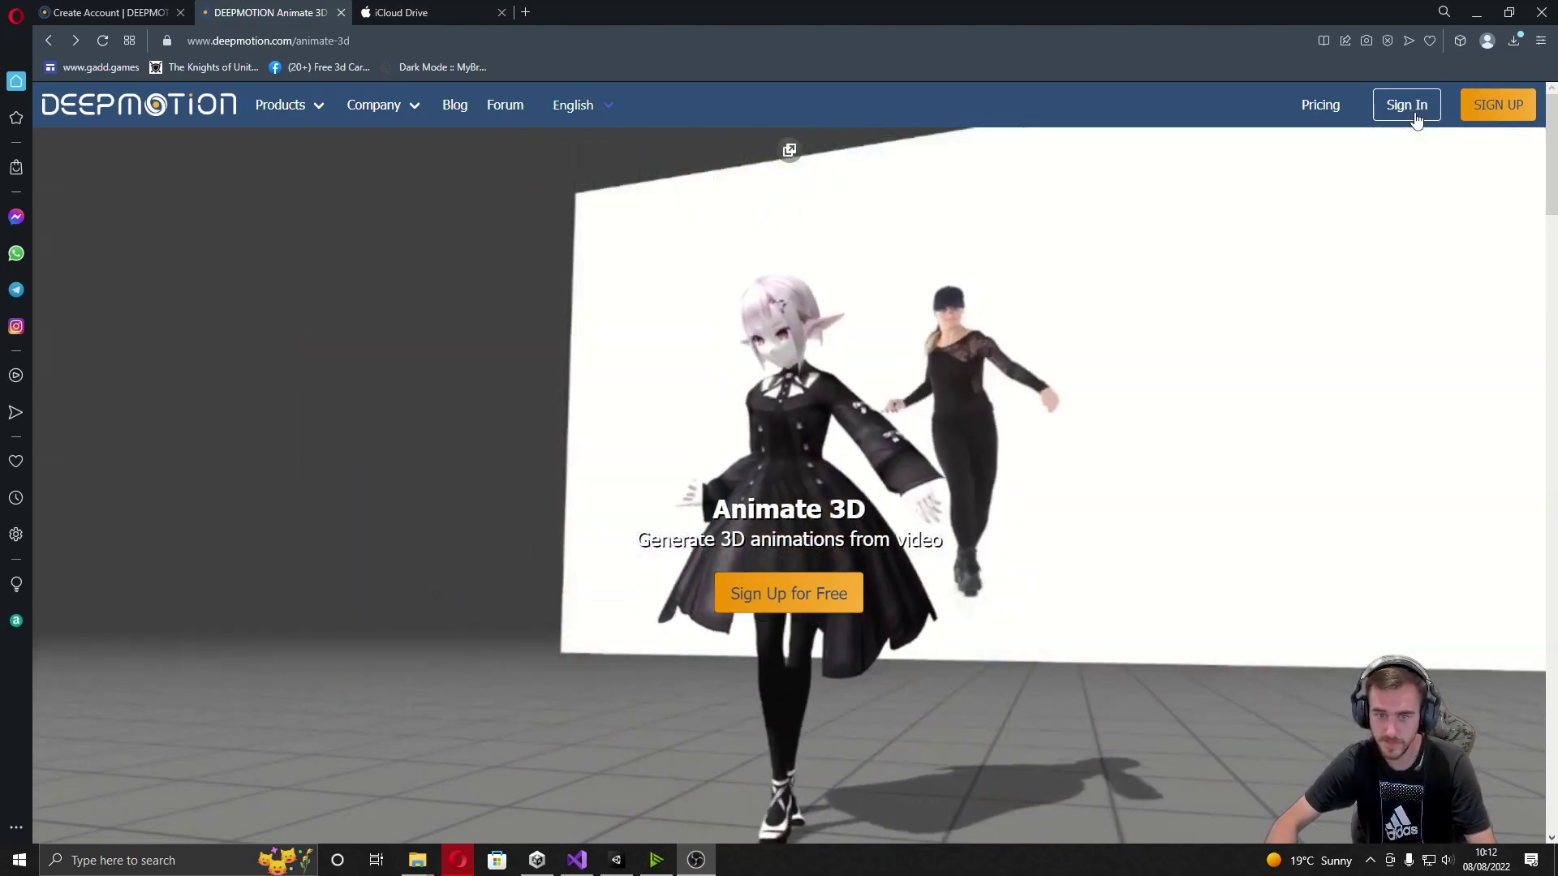
# Sign in to the DeepMotion portal from the Animate 3D page.
pyautogui.click(1412, 113)
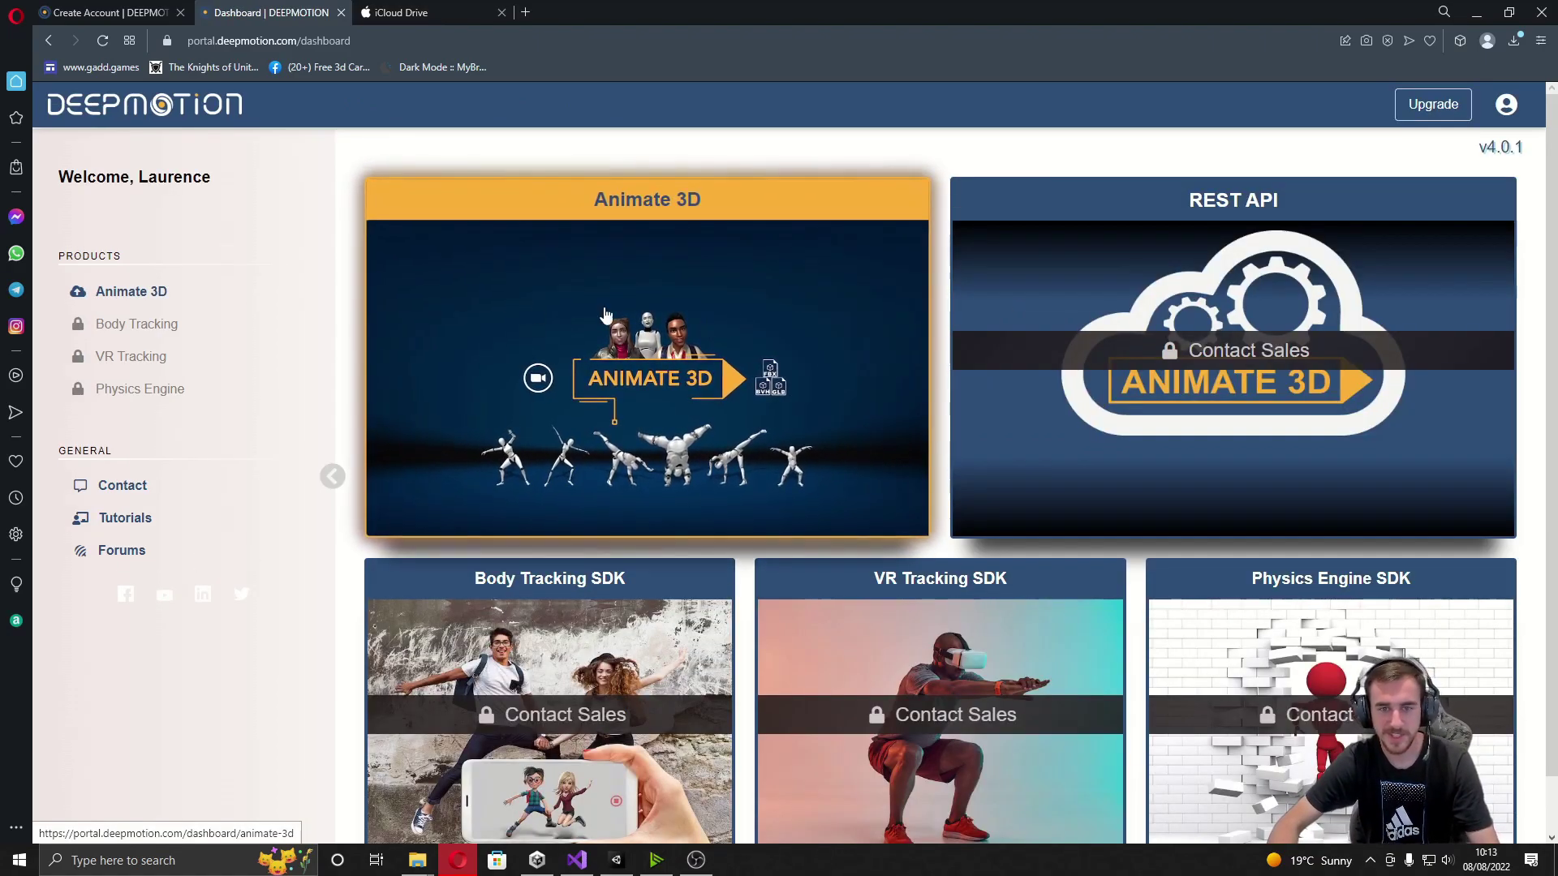
# Create a new Animate 3D animation from IMG_0408.mov and submit it with FBX output.
pyautogui.click(586, 286)
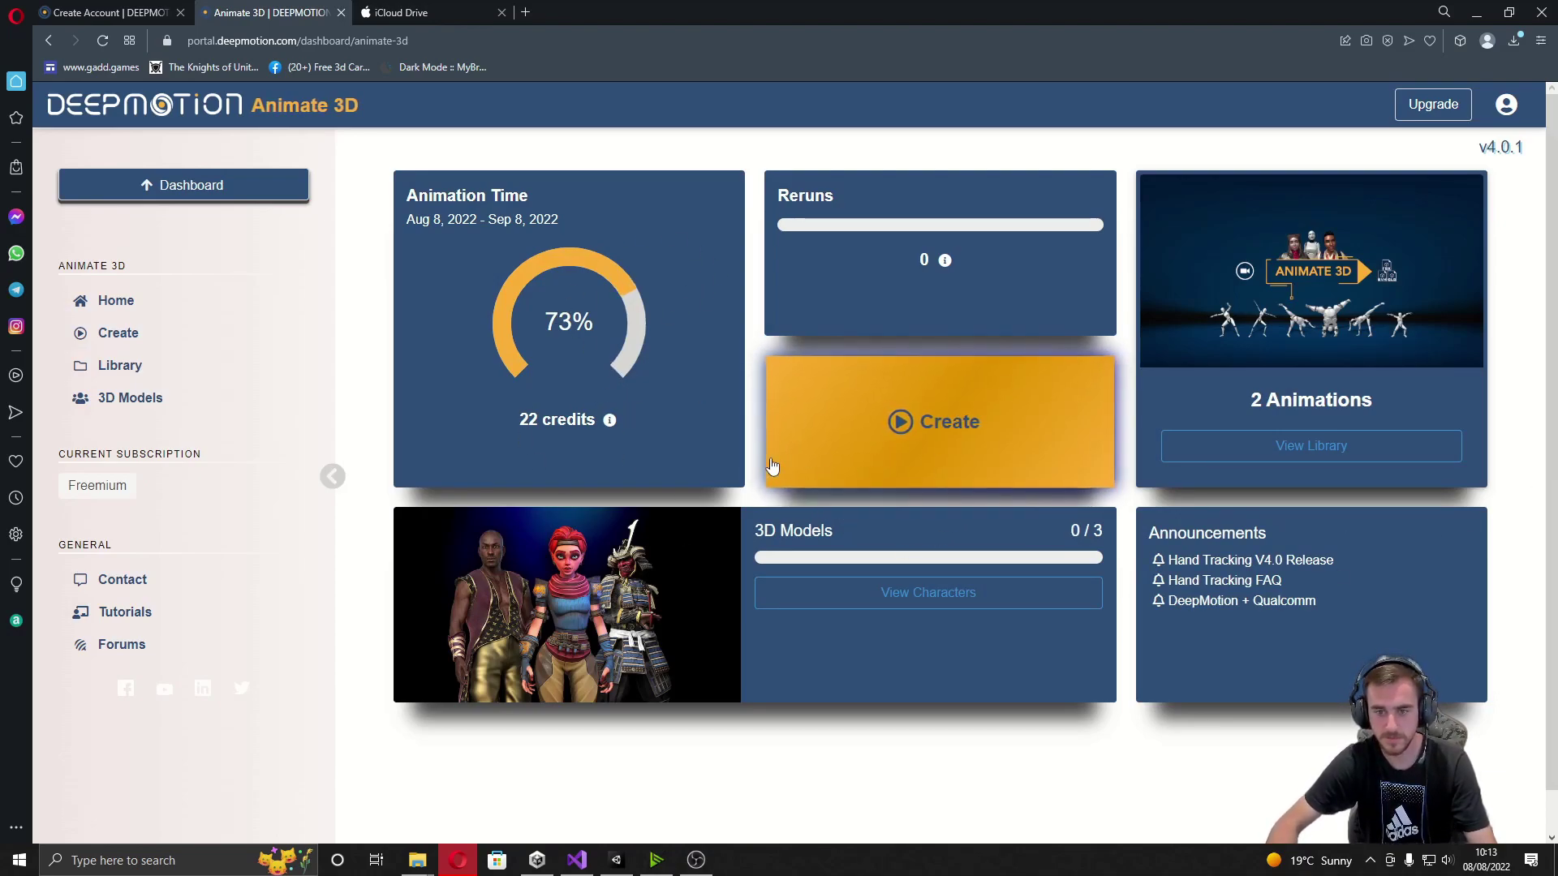
pyautogui.click(920, 437)
pyautogui.click(644, 485)
pyautogui.doubleClick(672, 623)
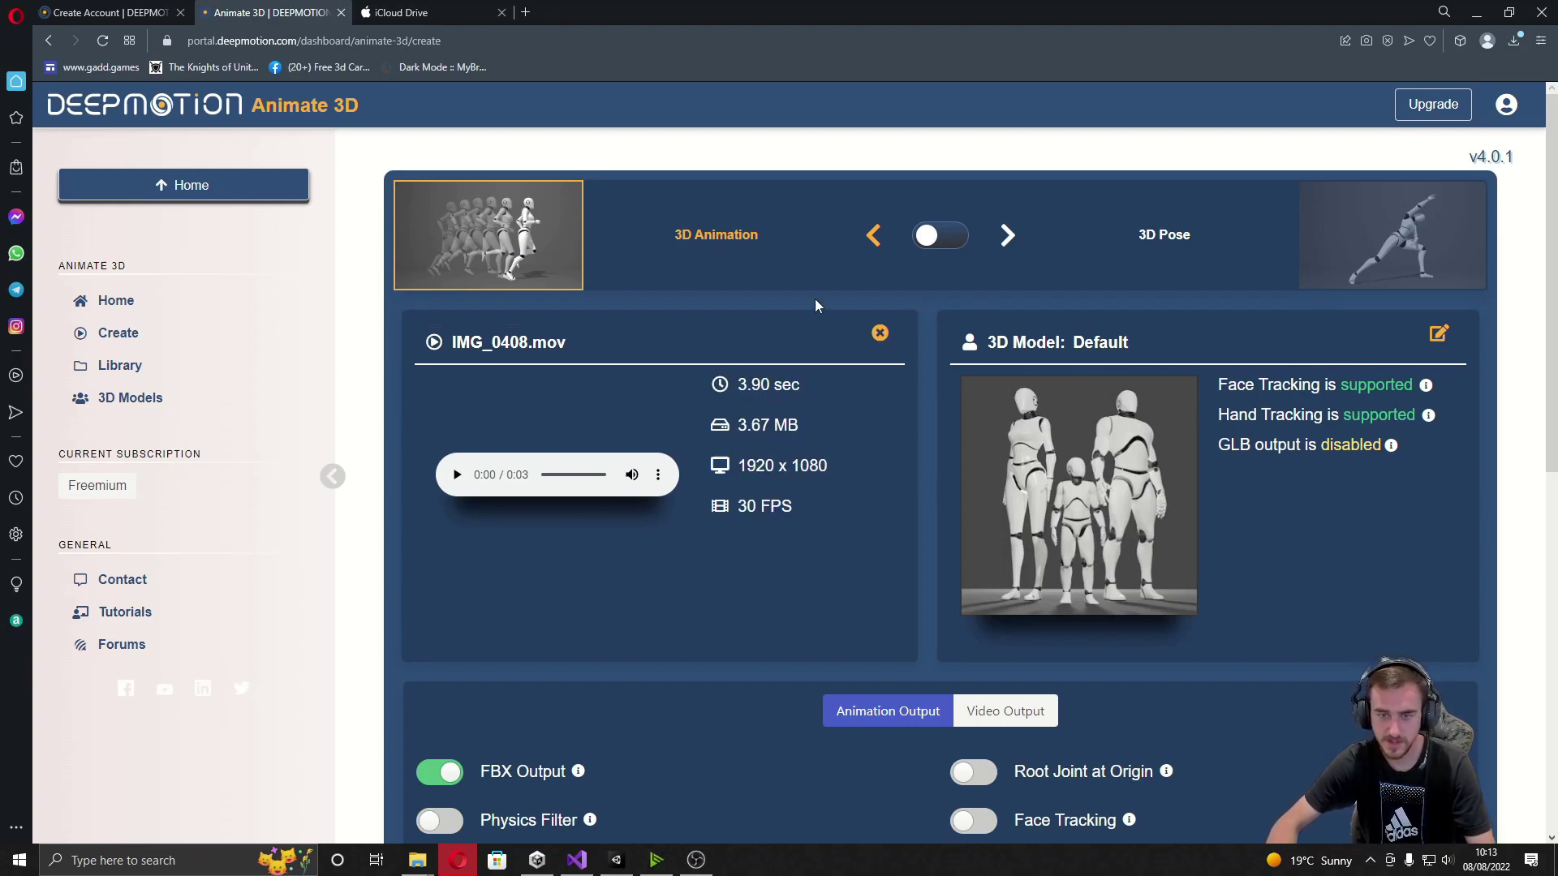
pyautogui.scroll(-5, 836, 341)
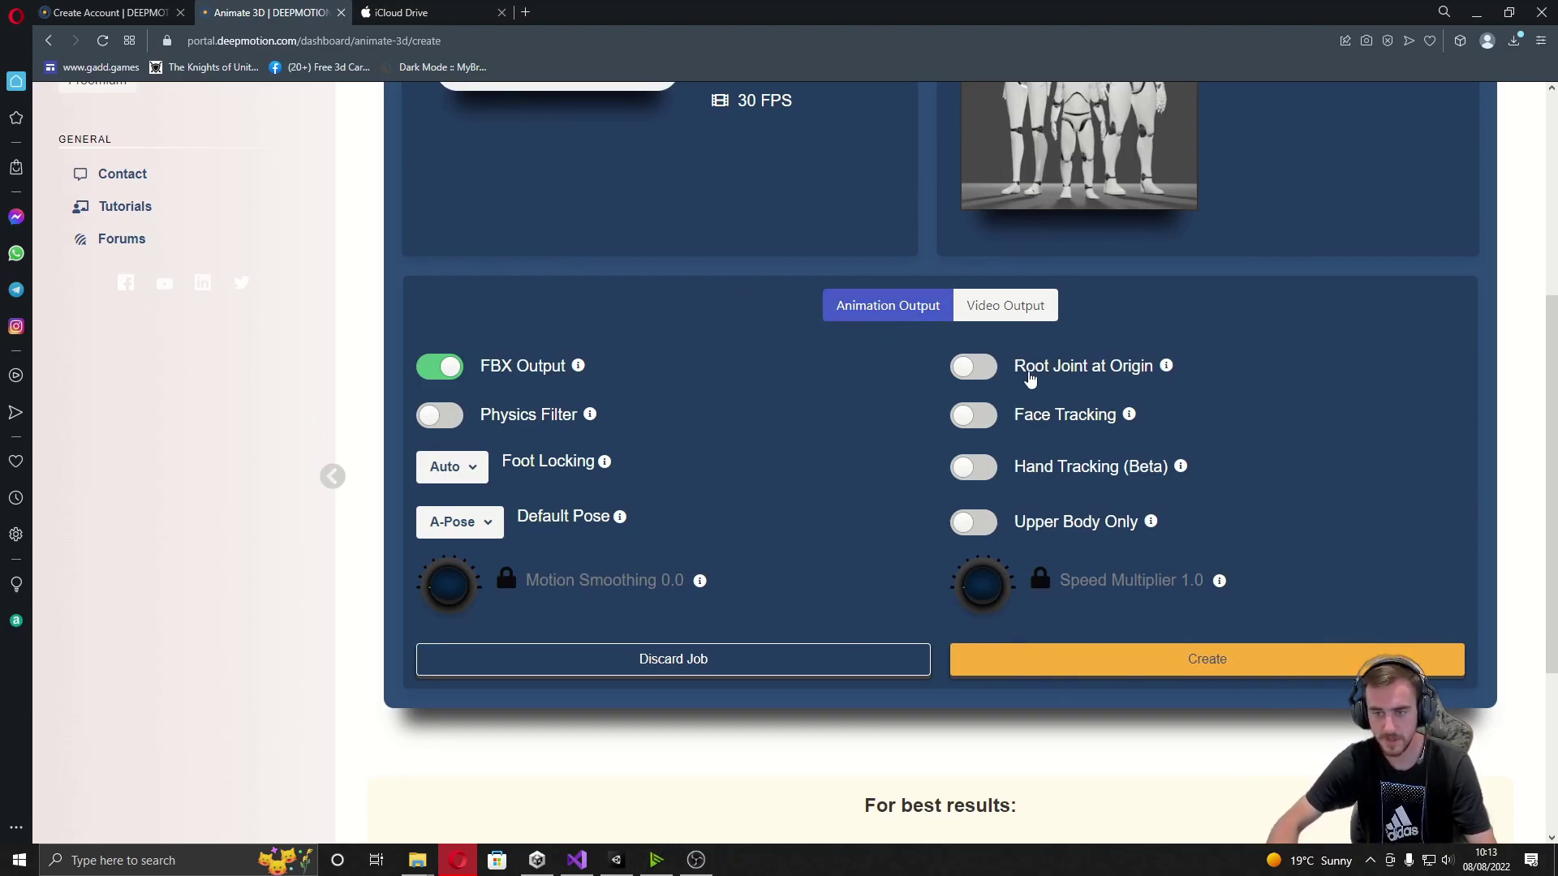
pyautogui.click(1100, 666)
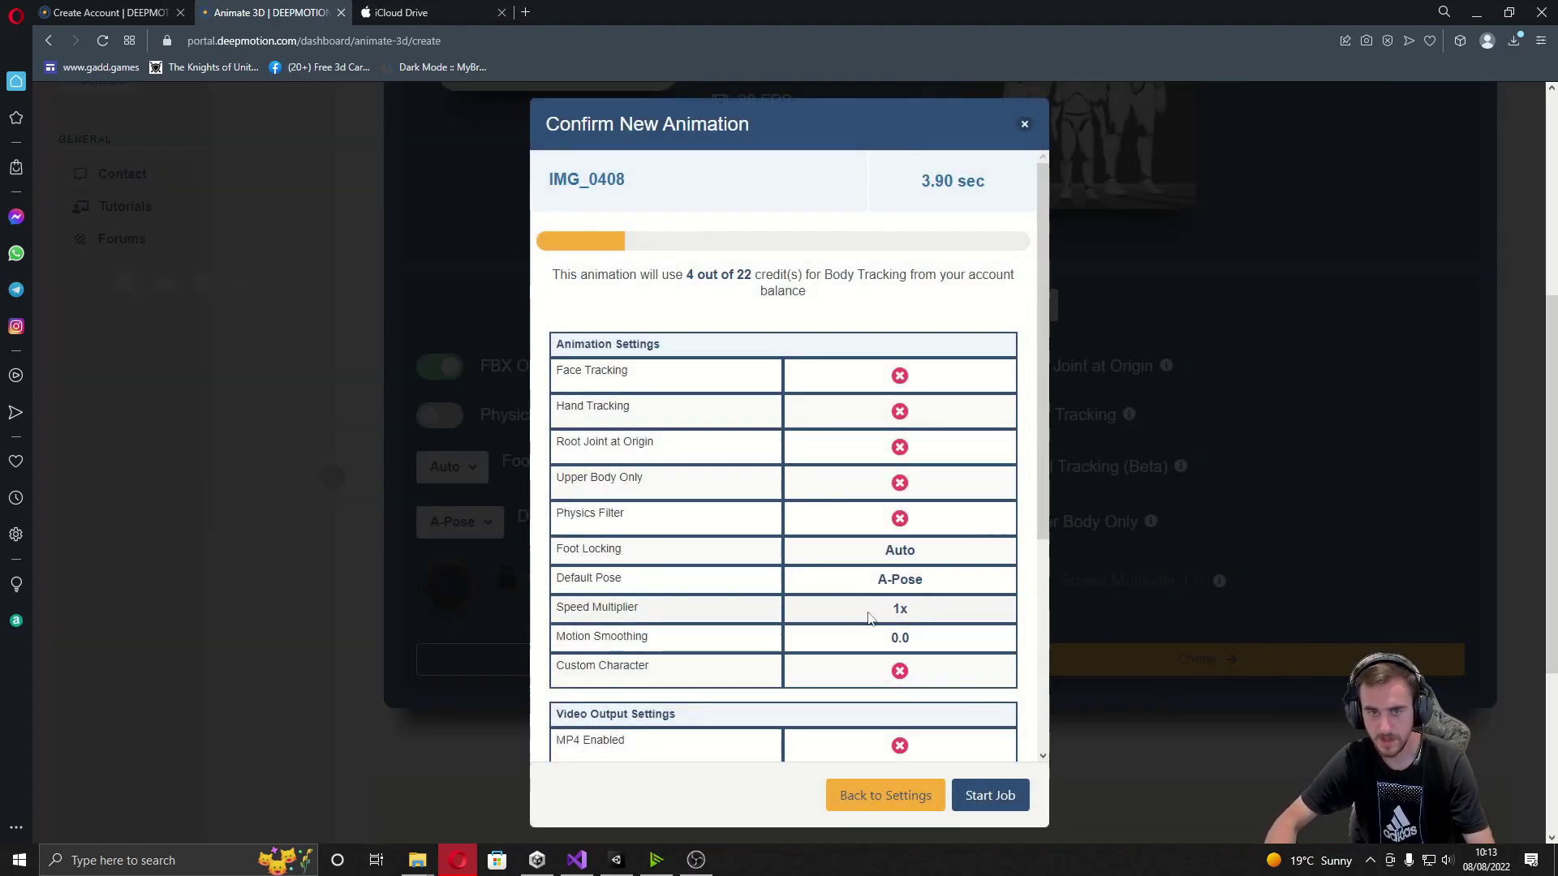
# Start the IMG_0408 animation job for 4 credits and let it process.
pyautogui.click(986, 799)
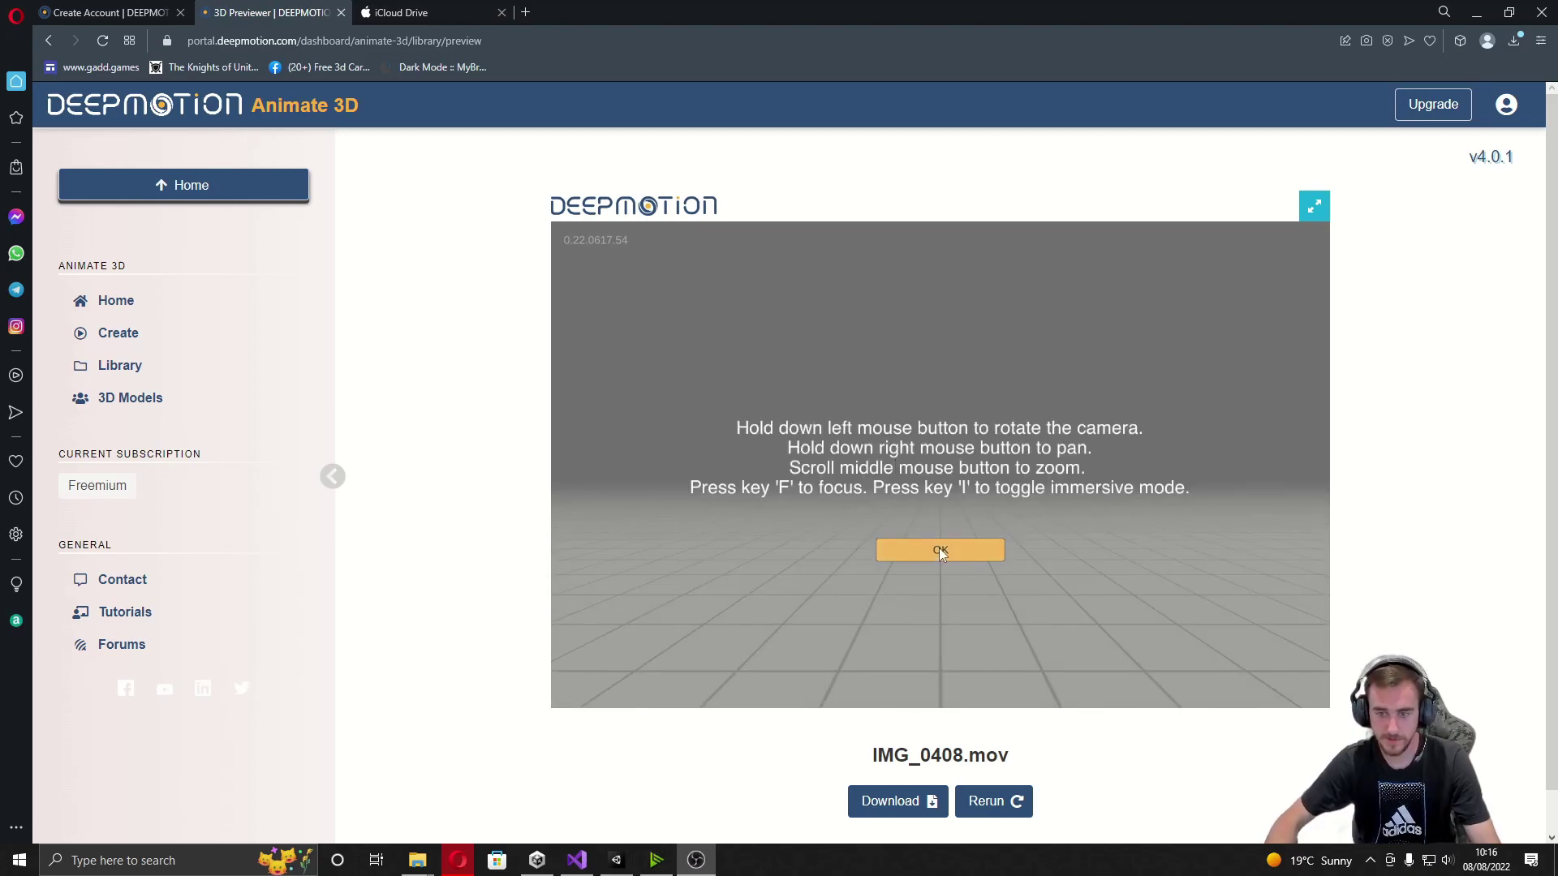
# Download the animation on the Adult Male character as an FBX zip and show it in its folder.
pyautogui.click(940, 551)
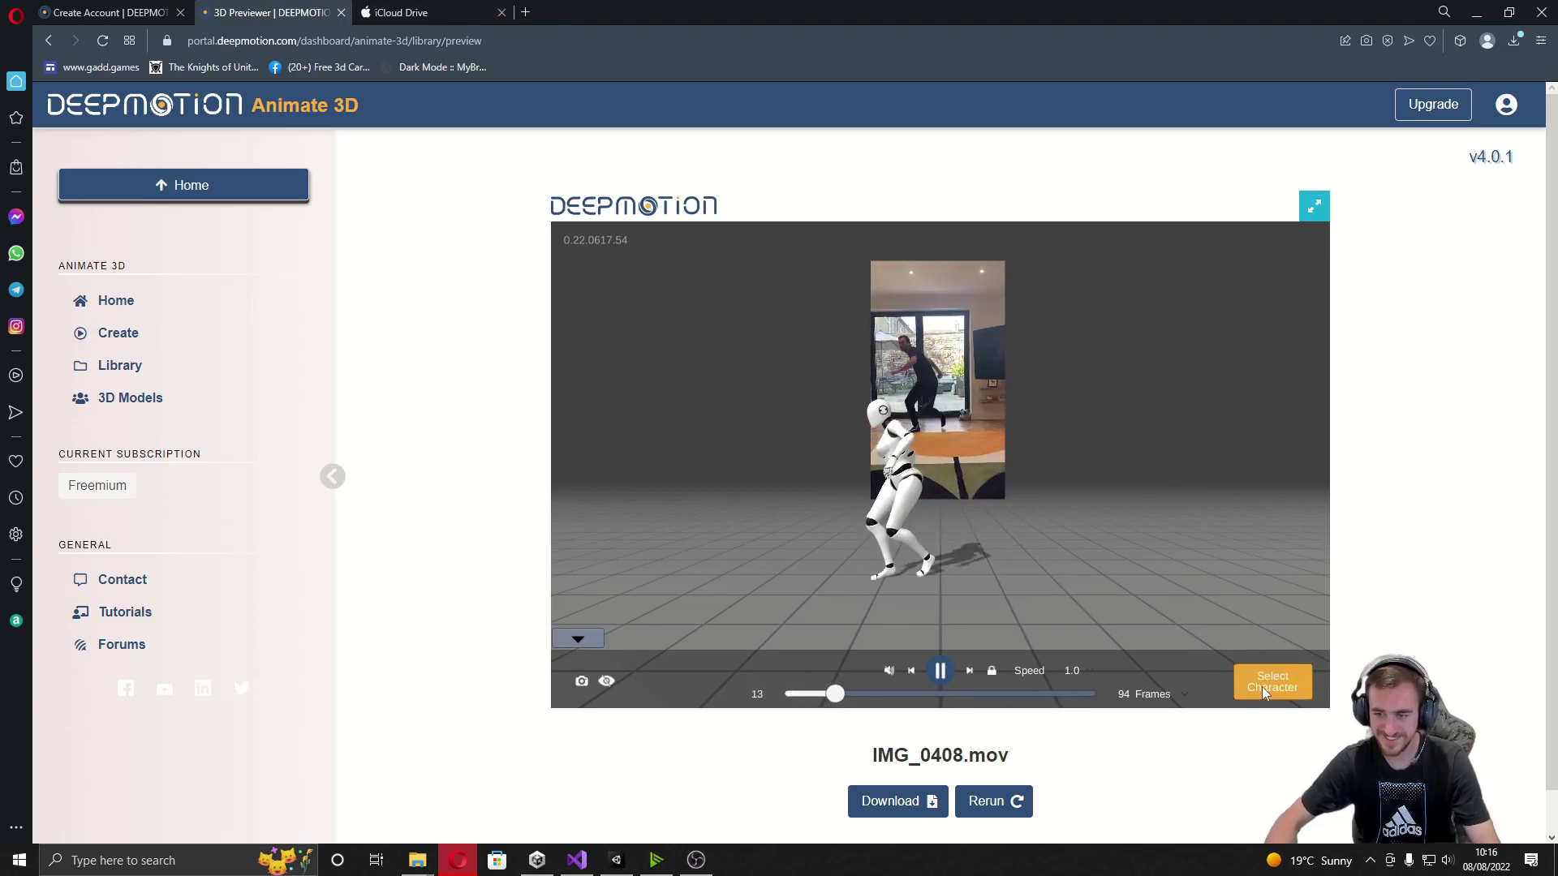
pyautogui.click(887, 803)
pyautogui.click(852, 494)
pyautogui.click(851, 494)
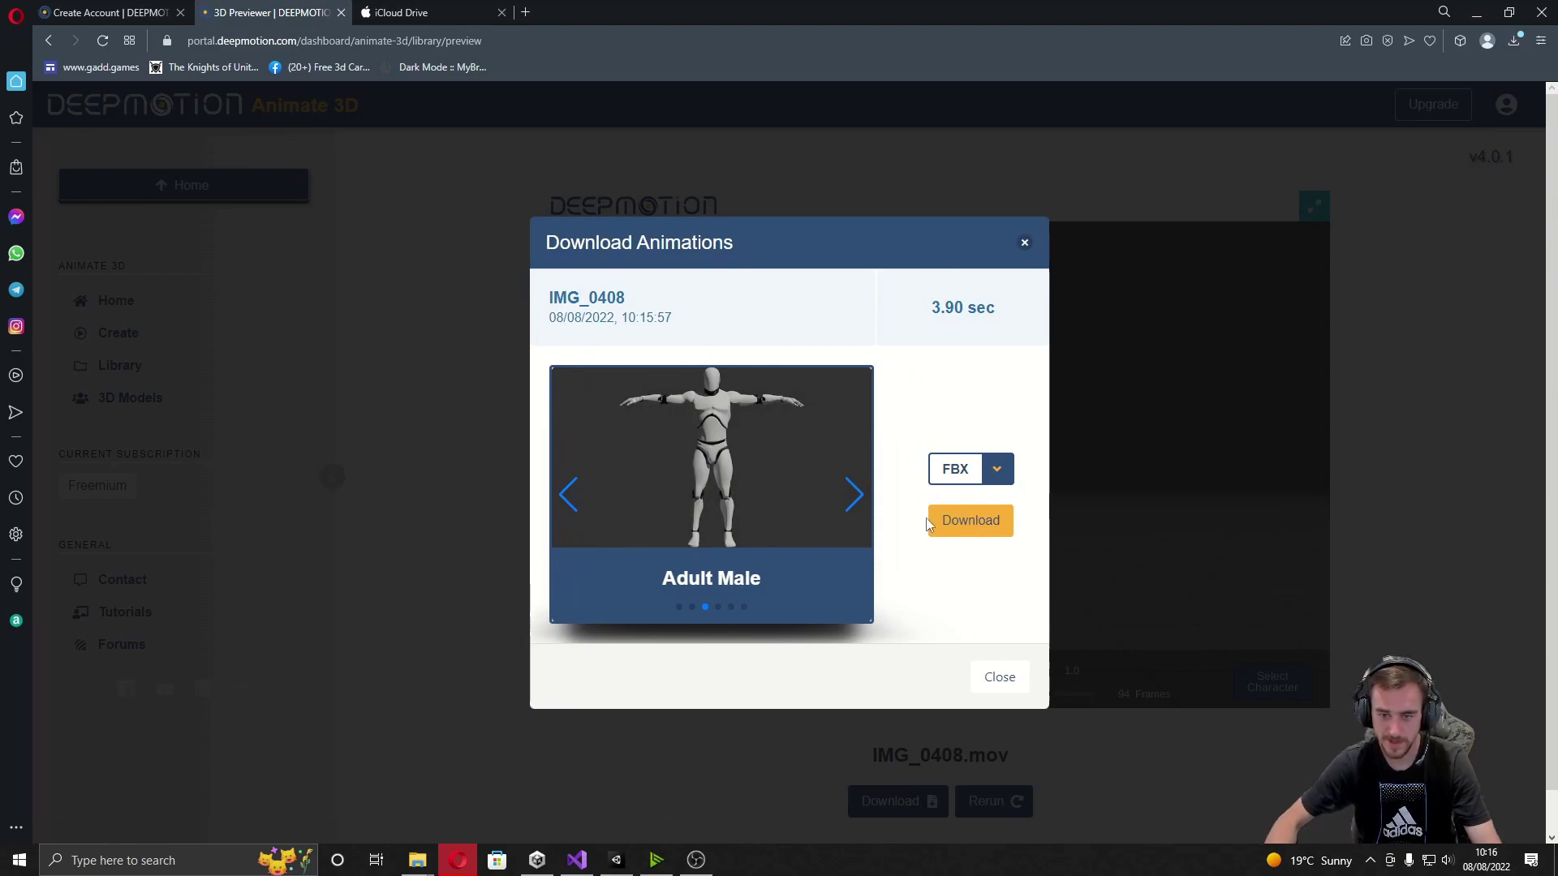
pyautogui.click(947, 523)
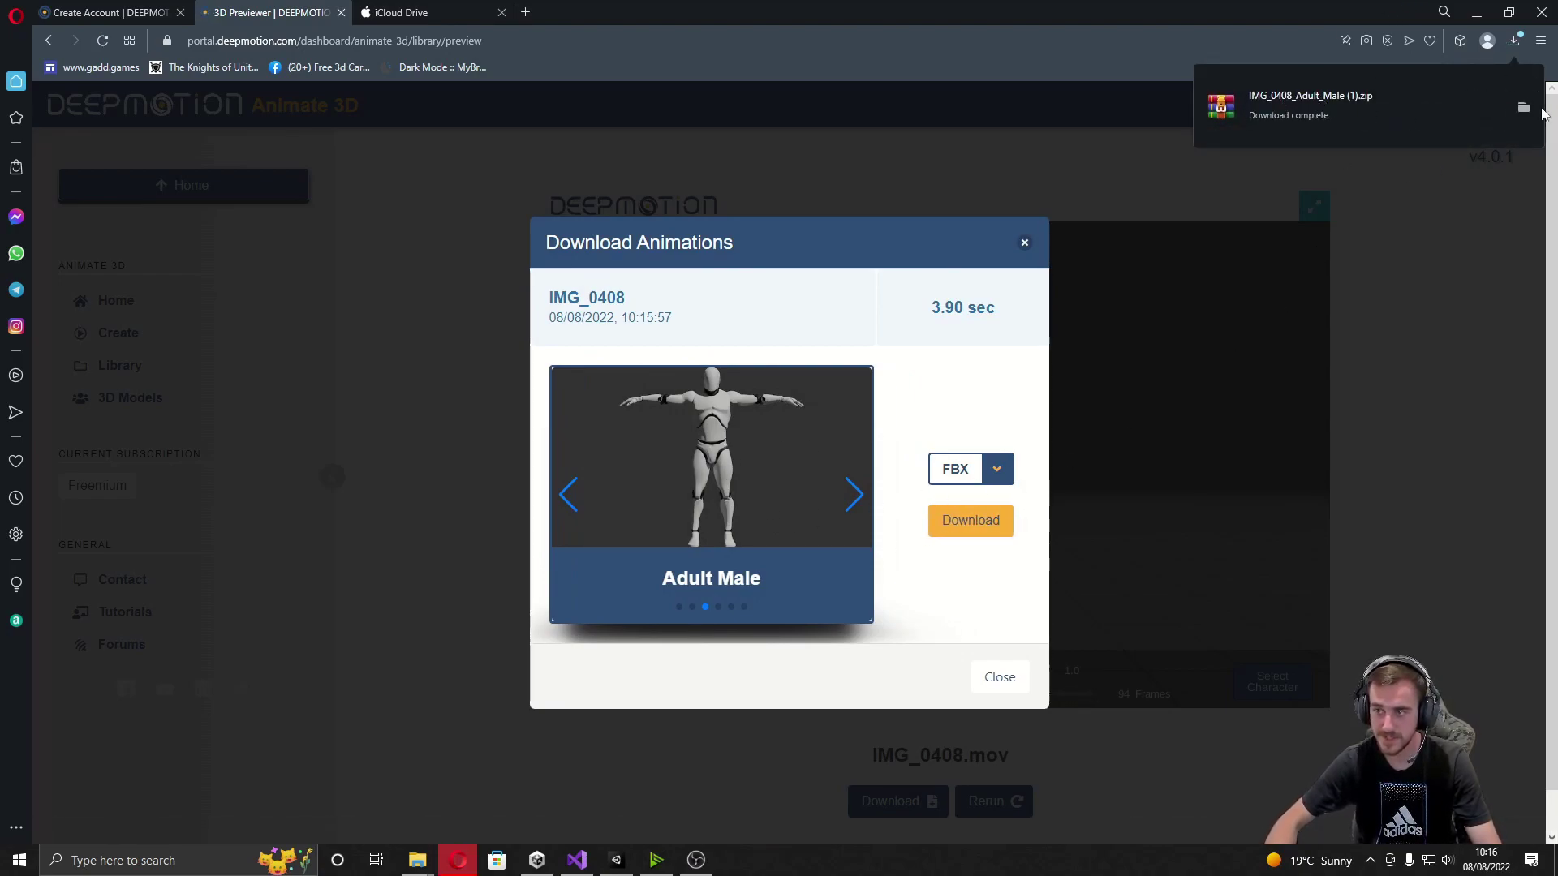
pyautogui.click(1522, 110)
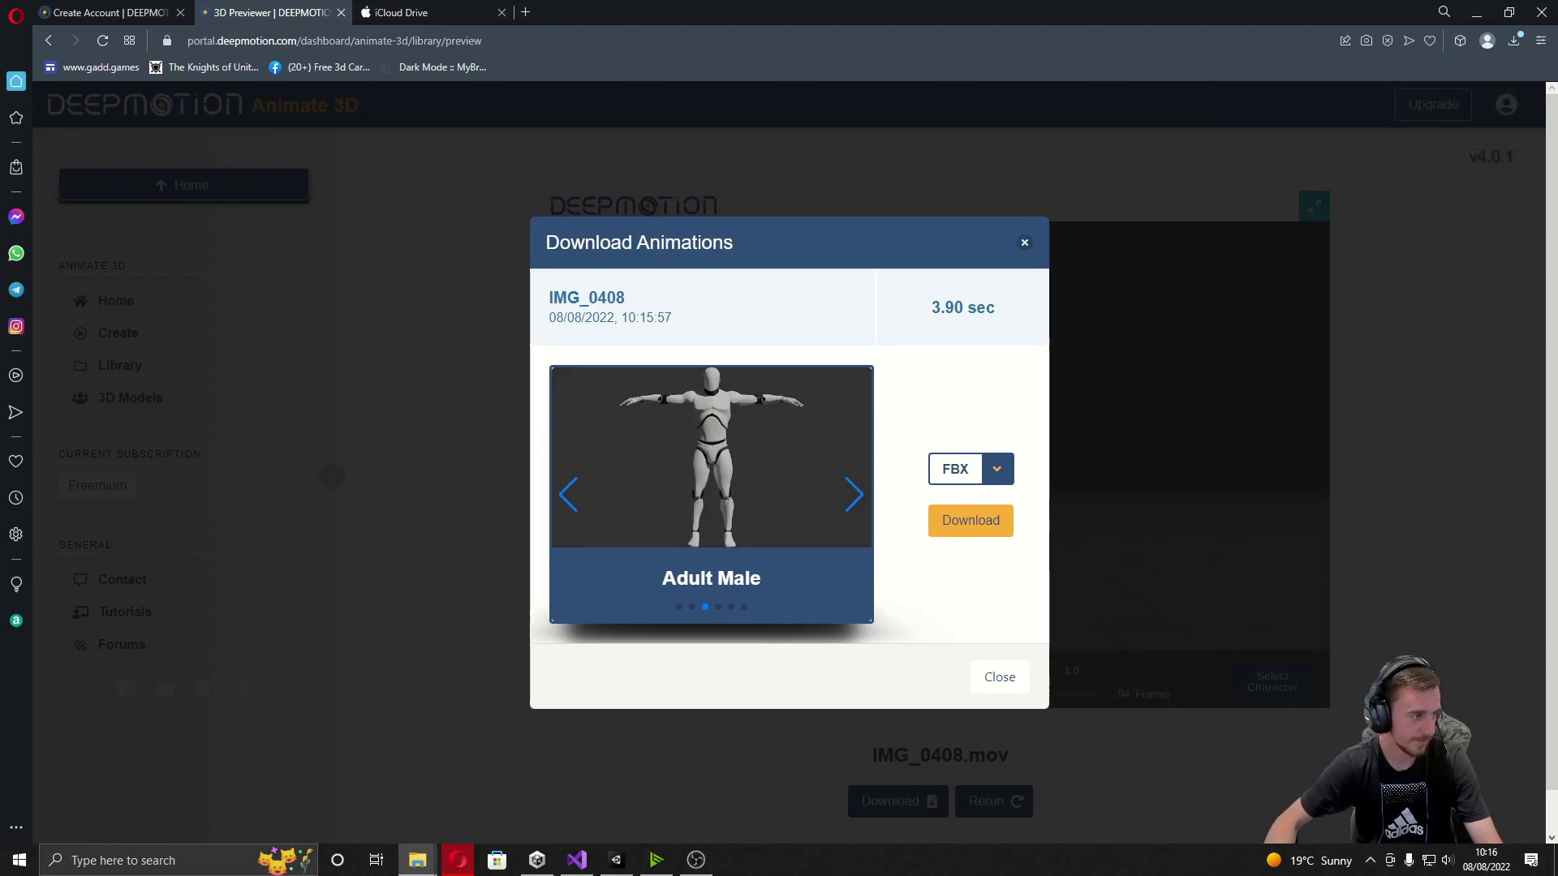
pyautogui.click(627, 866)
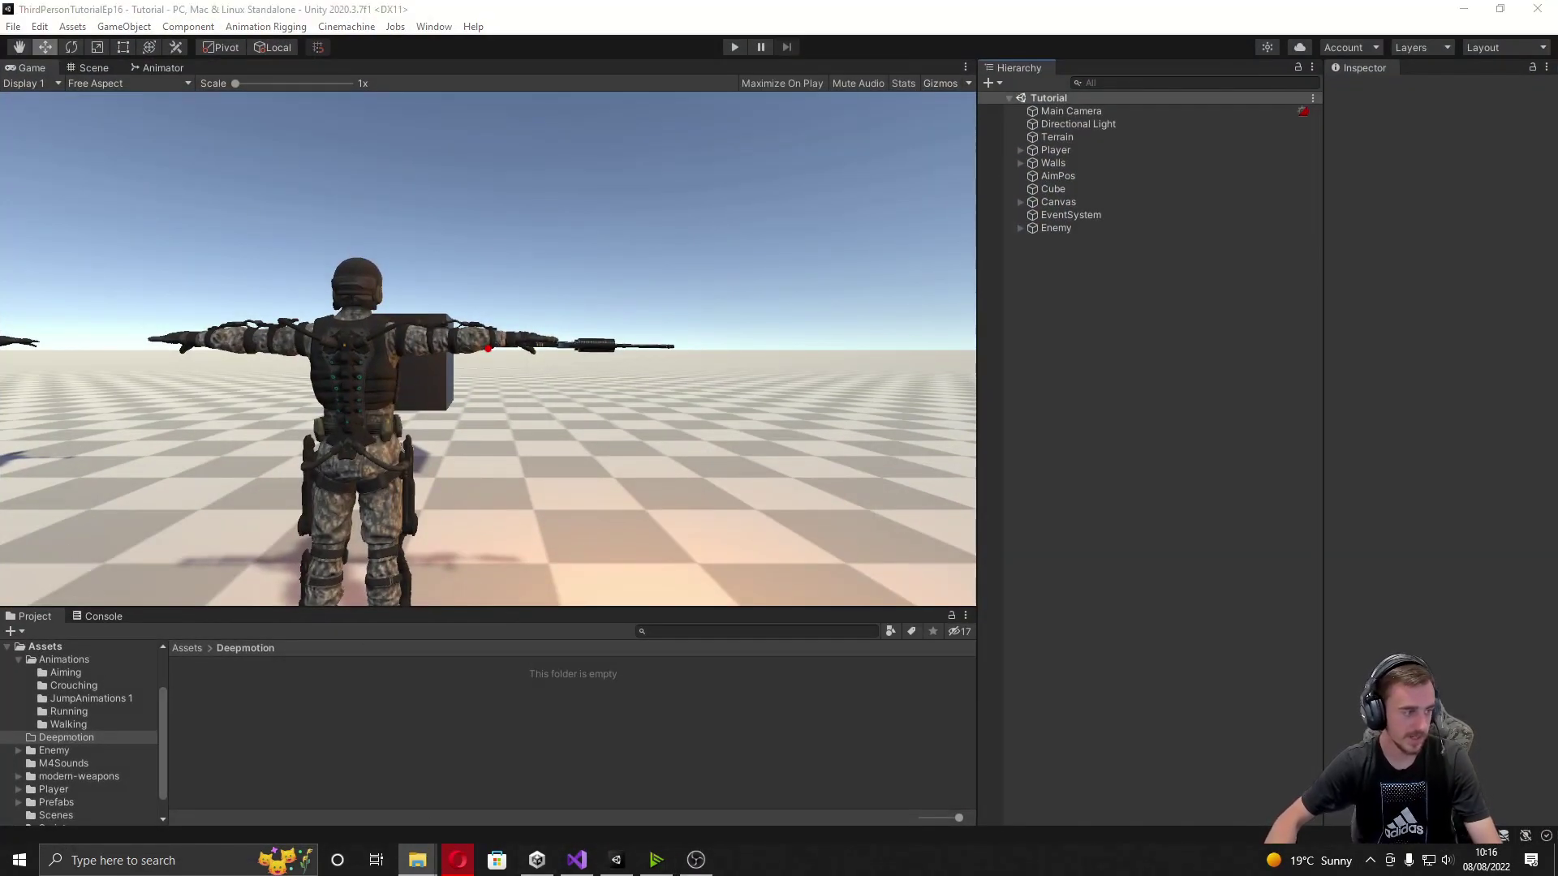
# Import the IMG_0408 files into the Deepmotion folder and set the model's rig to Humanoid.
pyautogui.moveTo(349, 756); pyautogui.dragTo(349, 758)
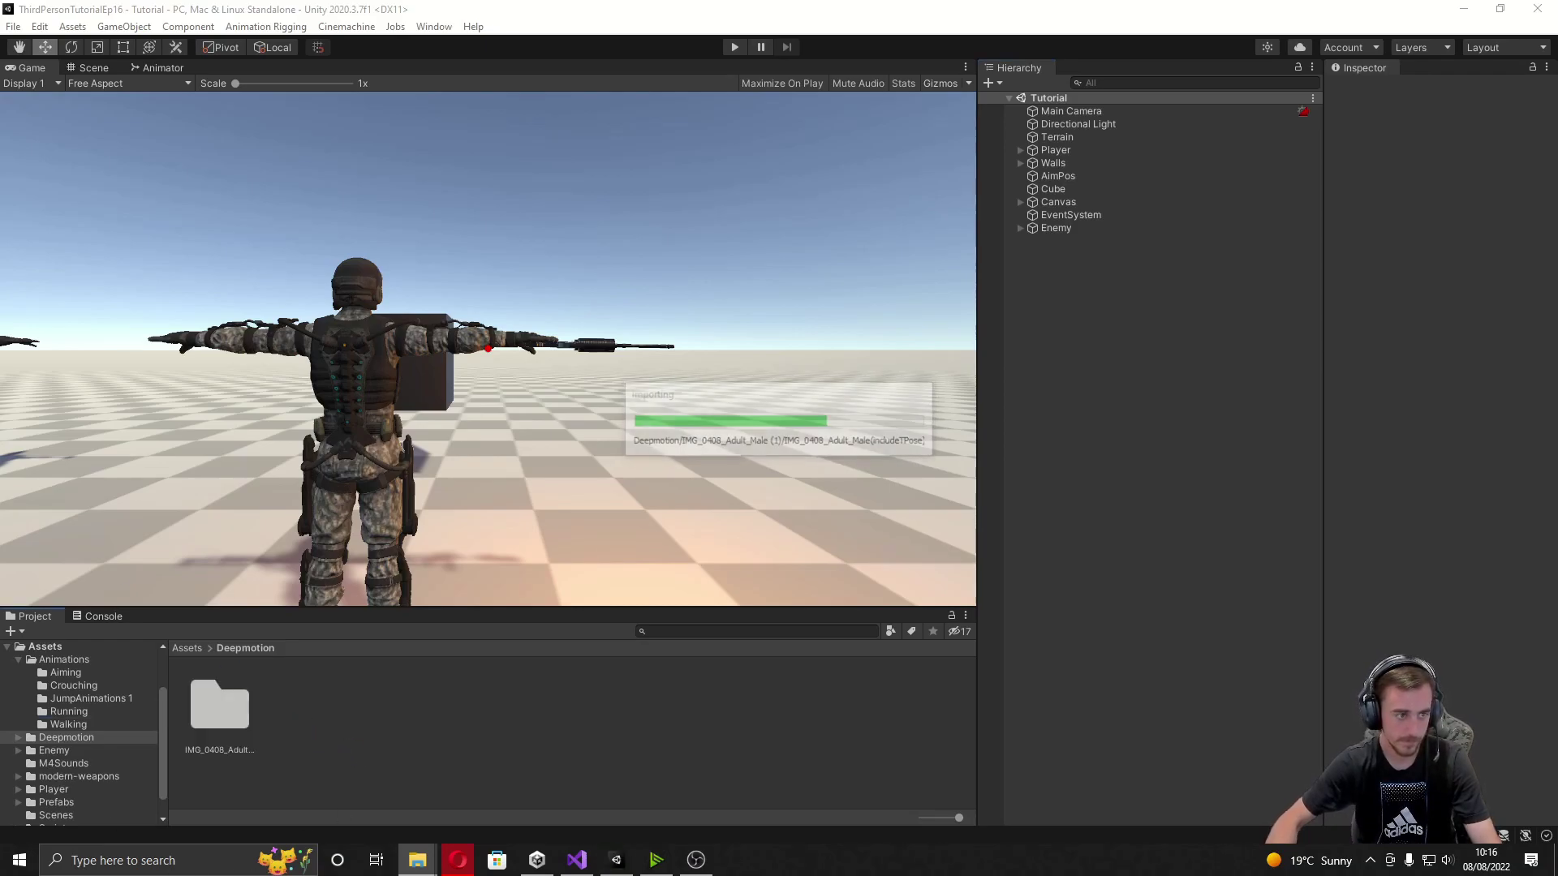
pyautogui.doubleClick(240, 730)
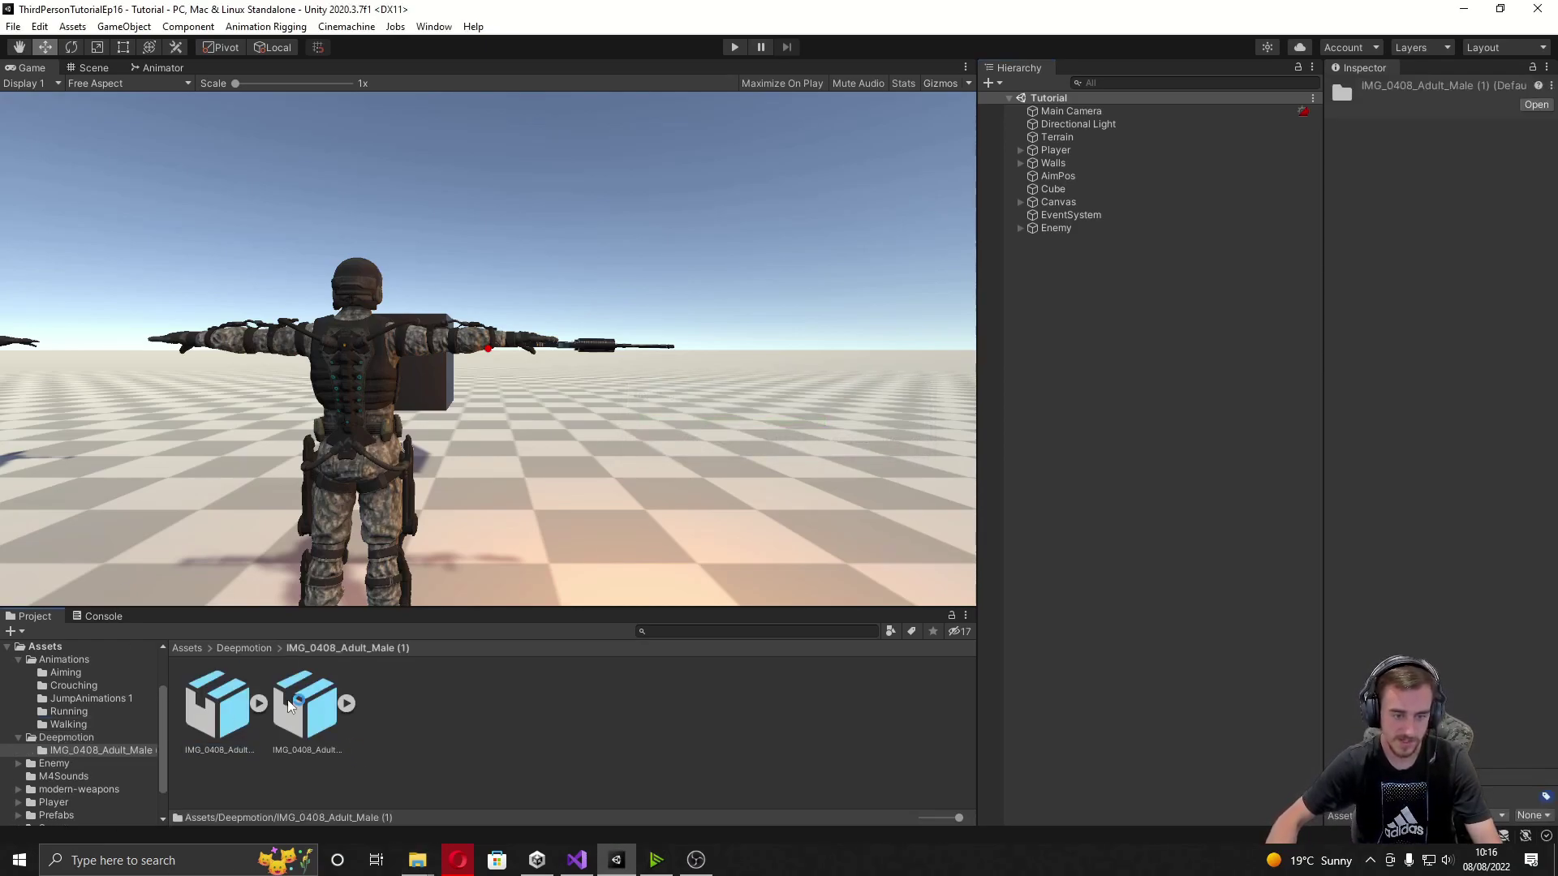
pyautogui.click(219, 719)
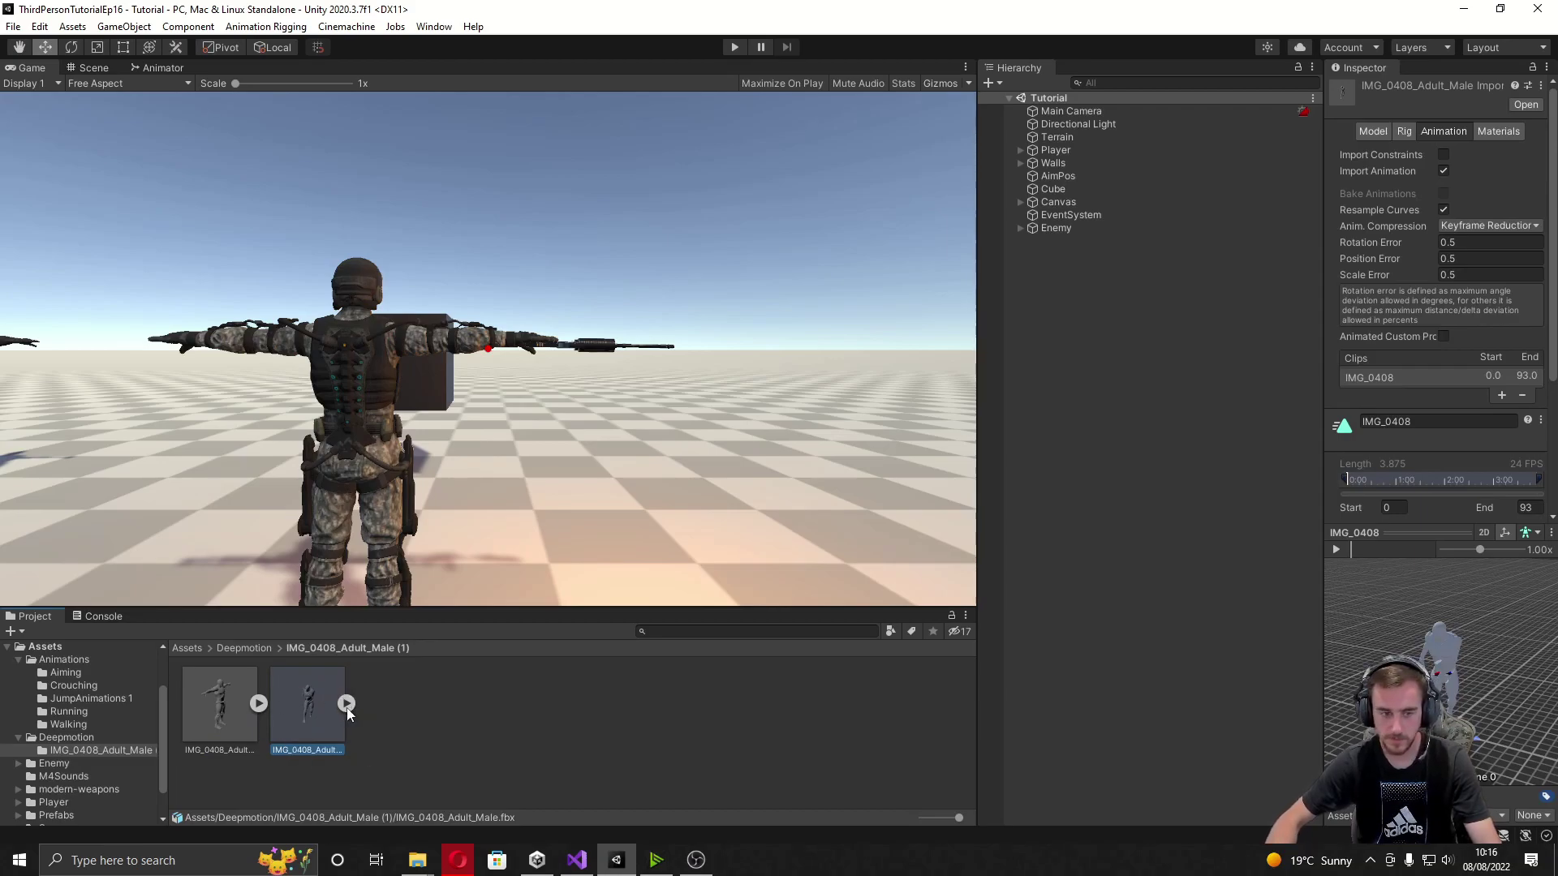
pyautogui.click(1403, 133)
pyautogui.click(1460, 155)
pyautogui.click(1481, 228)
pyautogui.click(1475, 180)
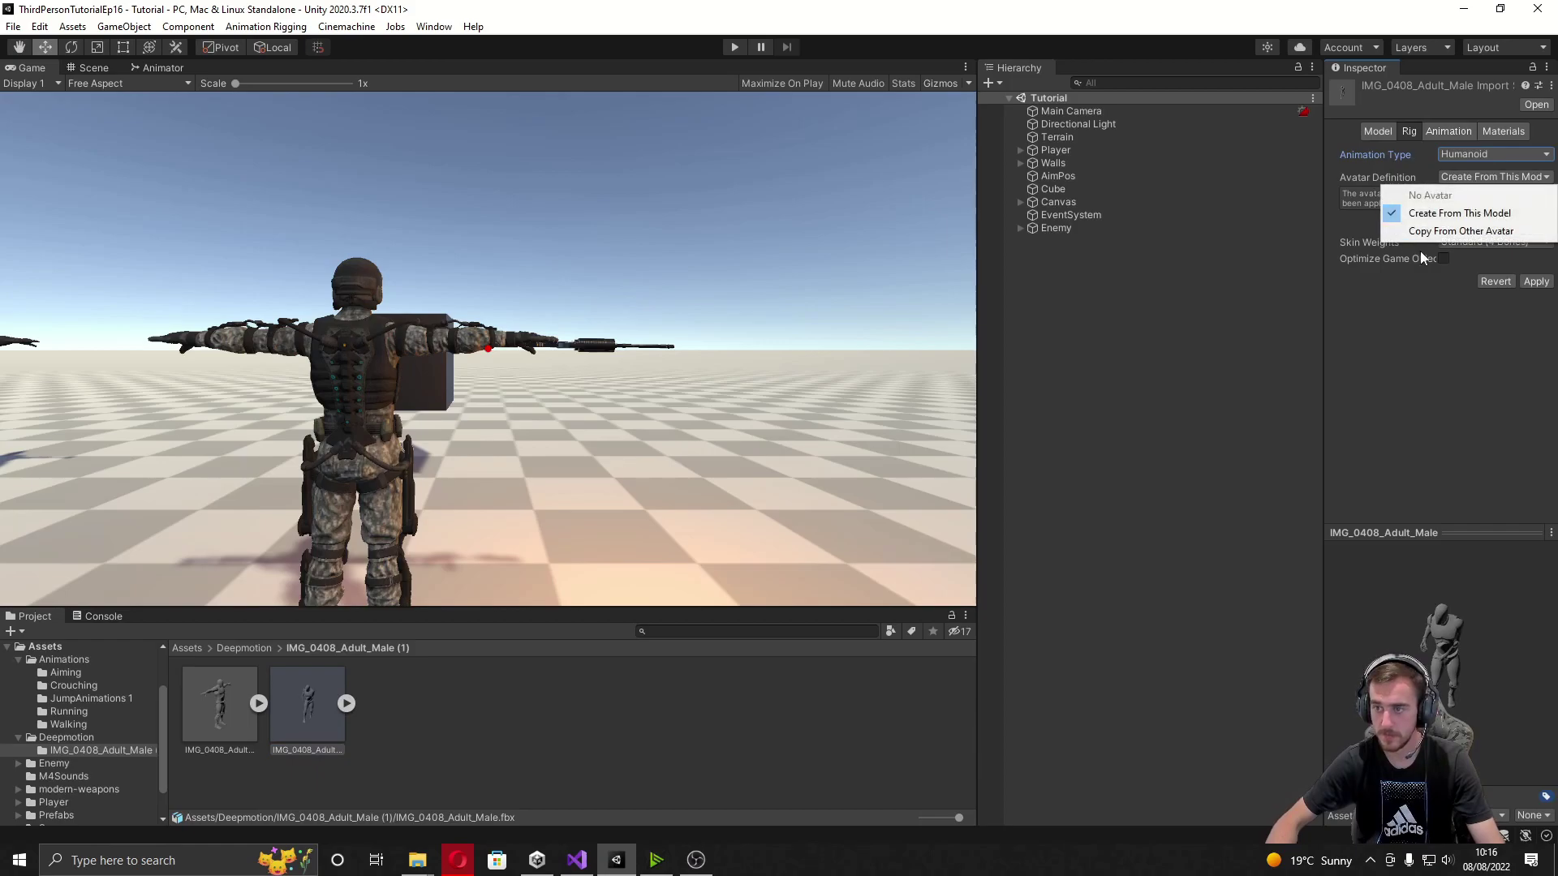
pyautogui.click(1473, 210)
pyautogui.click(1536, 281)
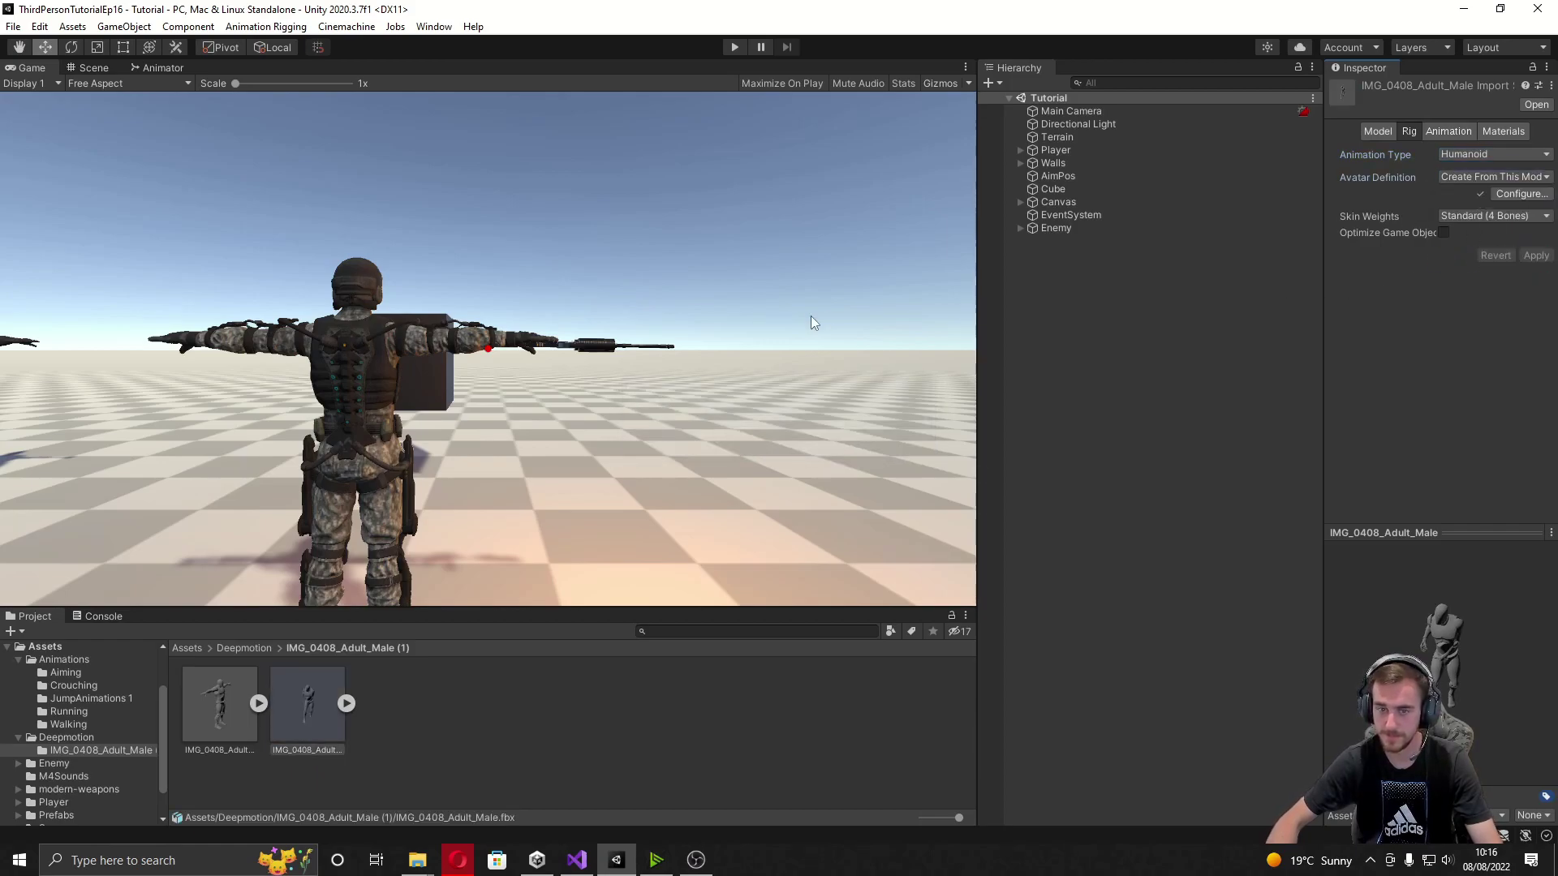
# Enable Loop Time on the model's animation clip and apply it.
pyautogui.click(1433, 129)
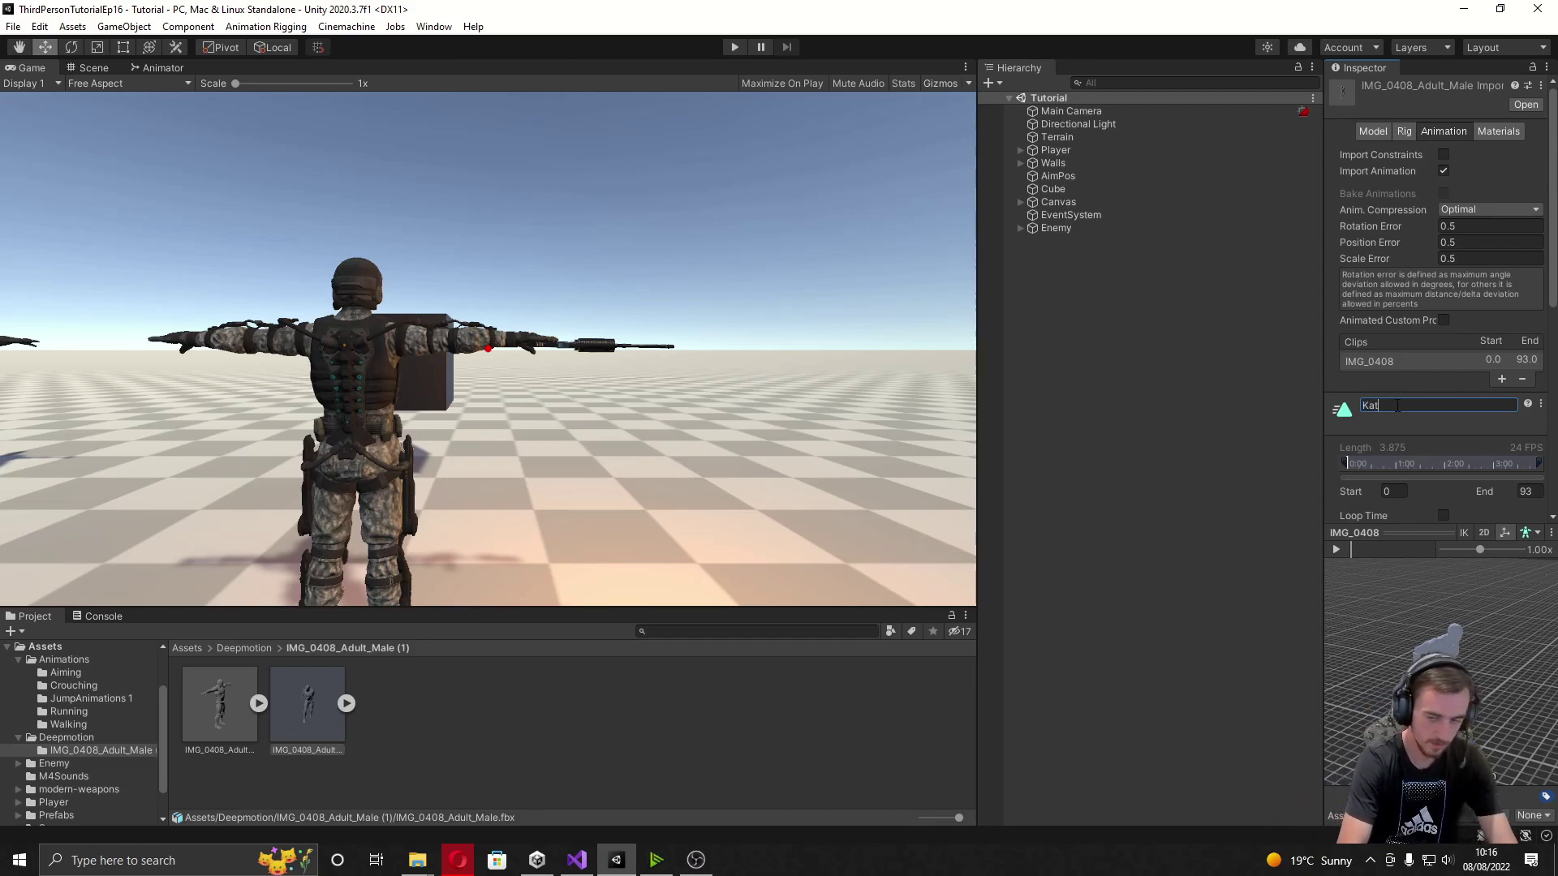
pyautogui.scroll(-5, 1515, 457)
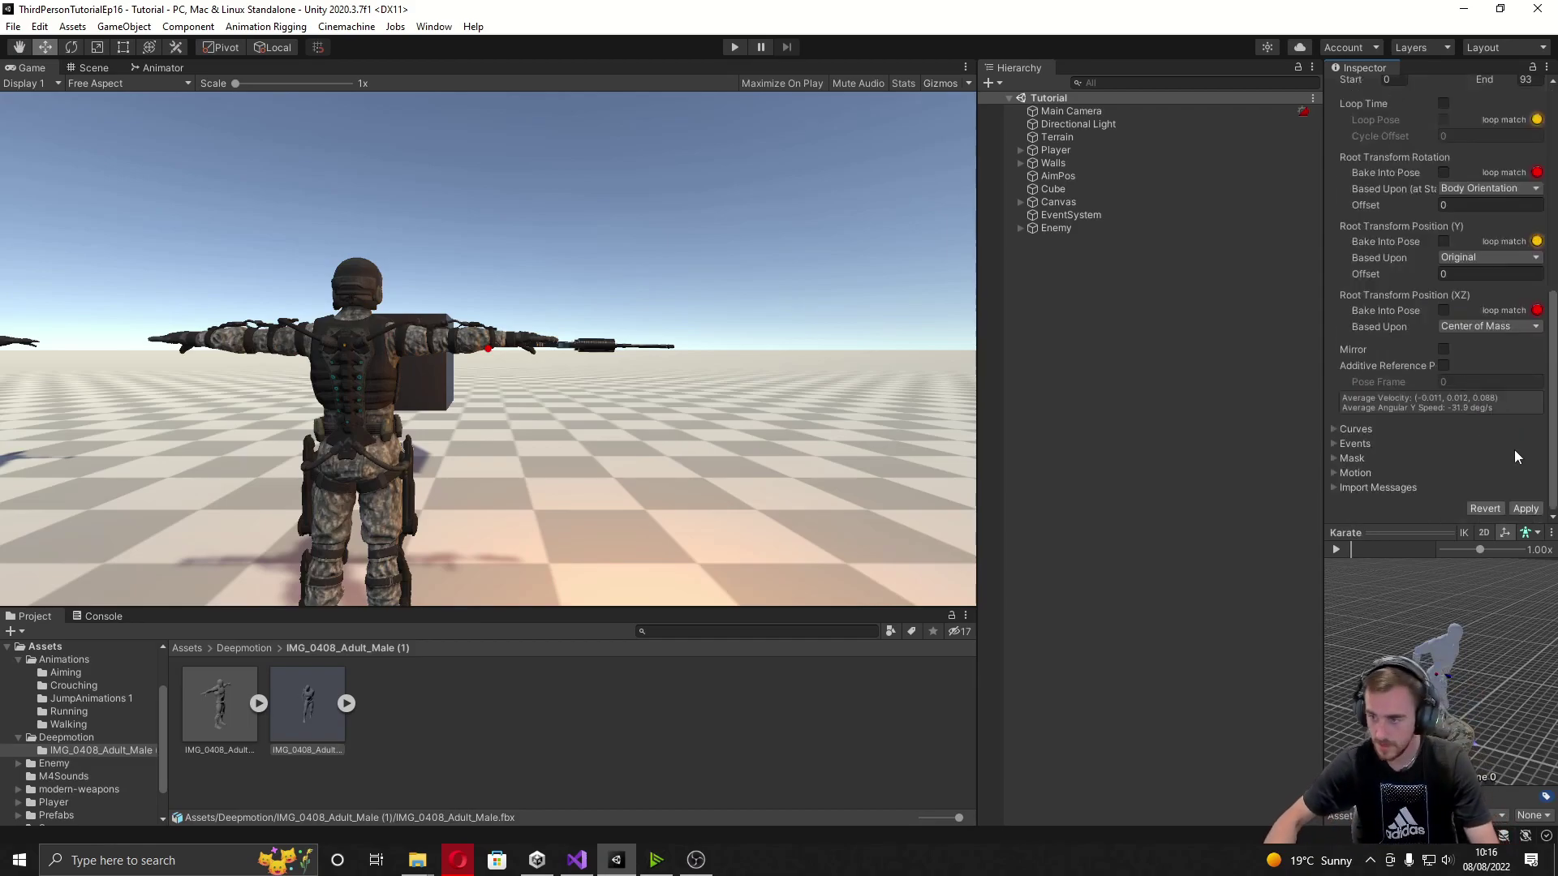
pyautogui.click(1525, 509)
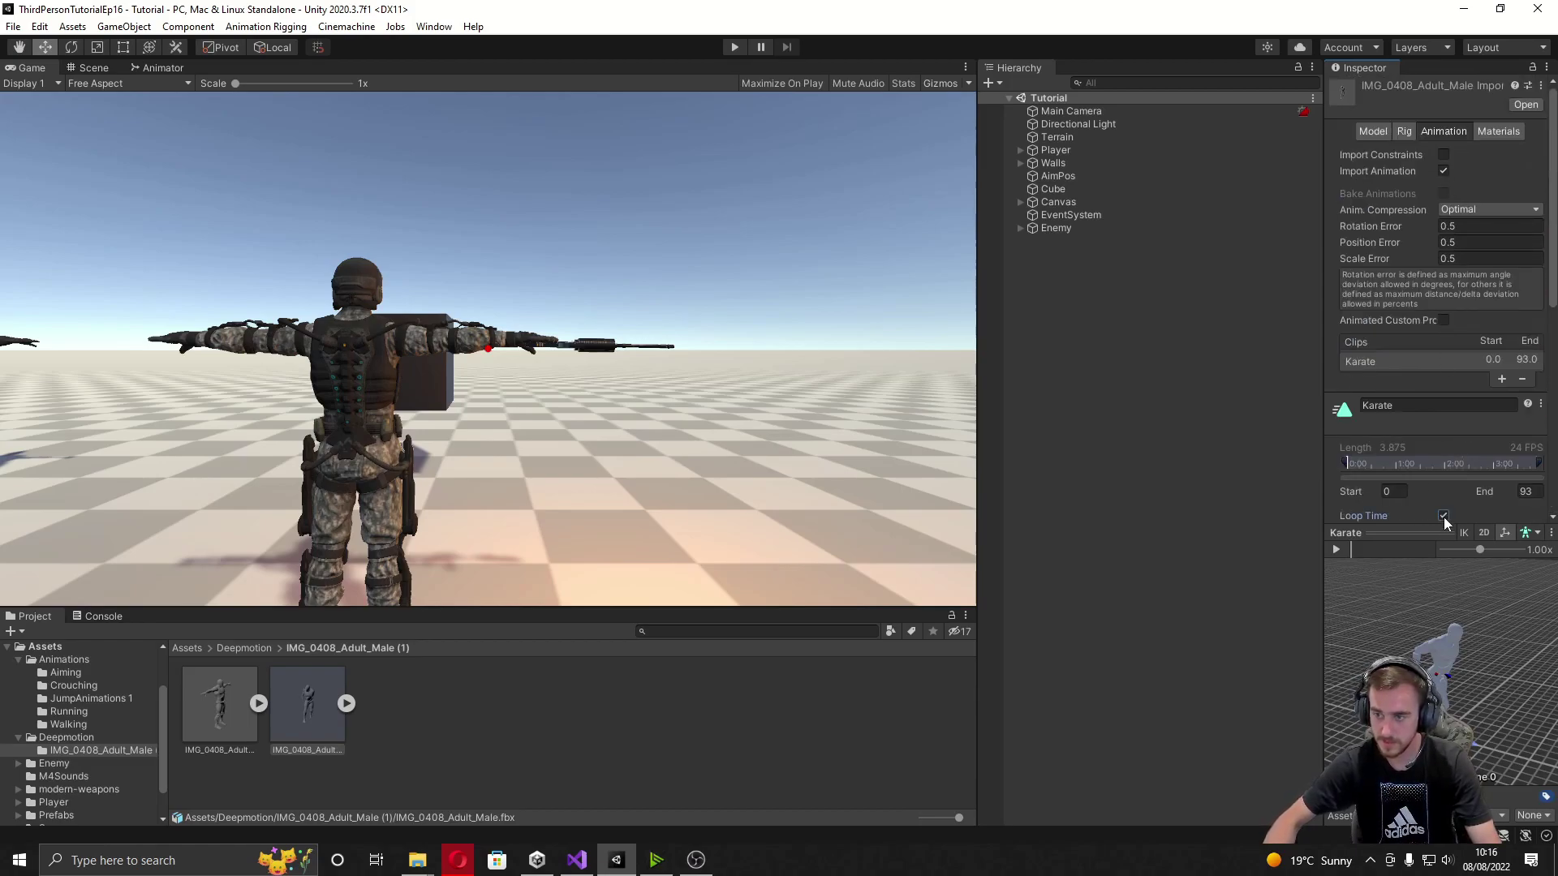
# Duplicate the Karate clip from the FBX as a standalone Karate.anim asset.
pyautogui.click(346, 703)
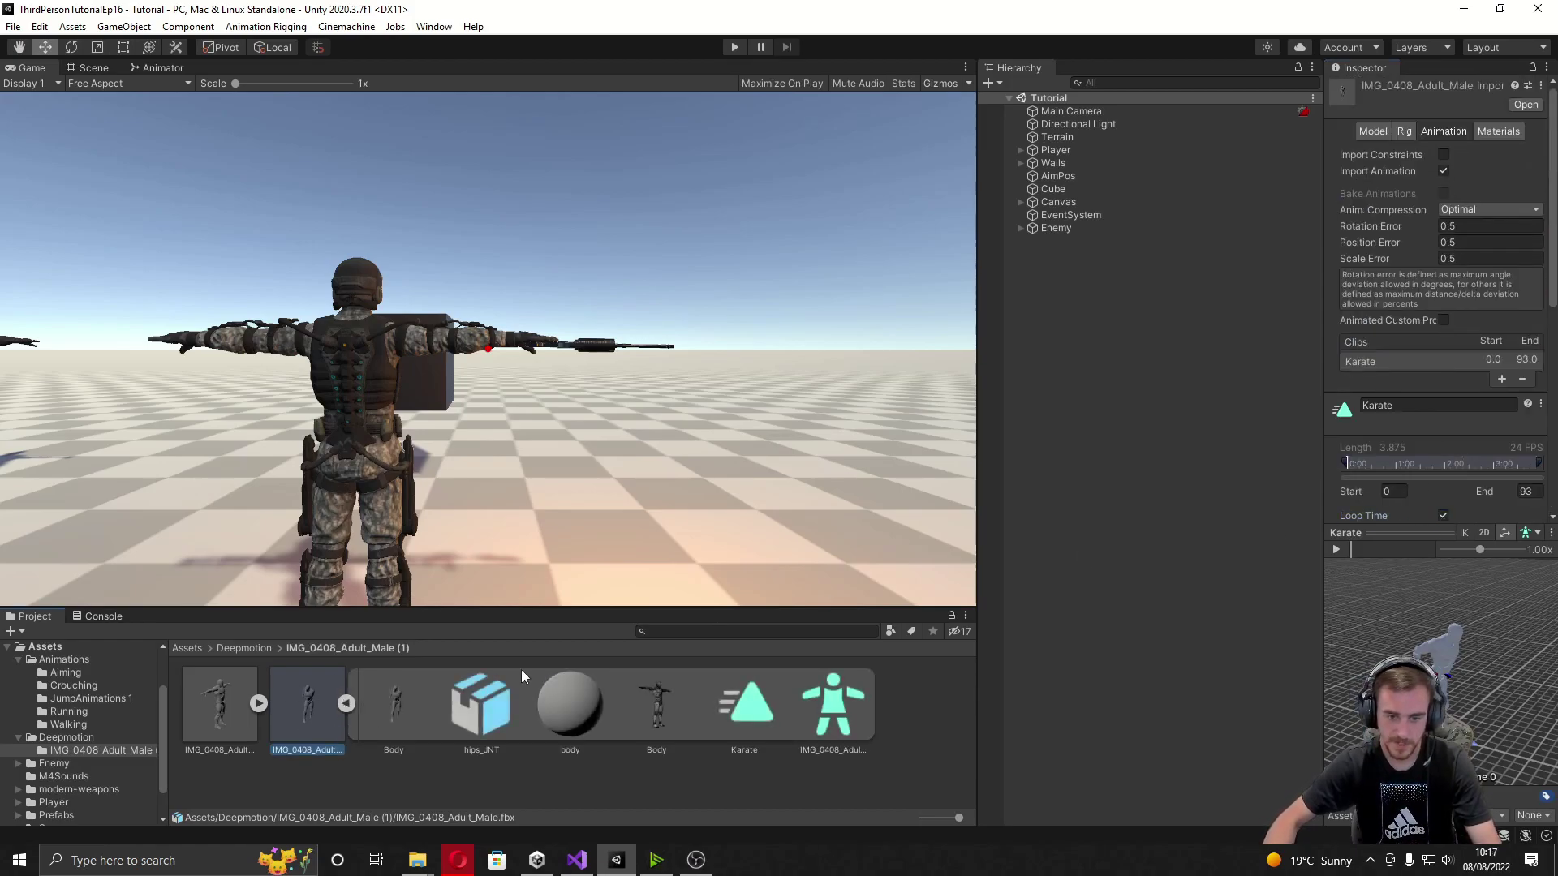
pyautogui.click(743, 704)
pyautogui.click(759, 464)
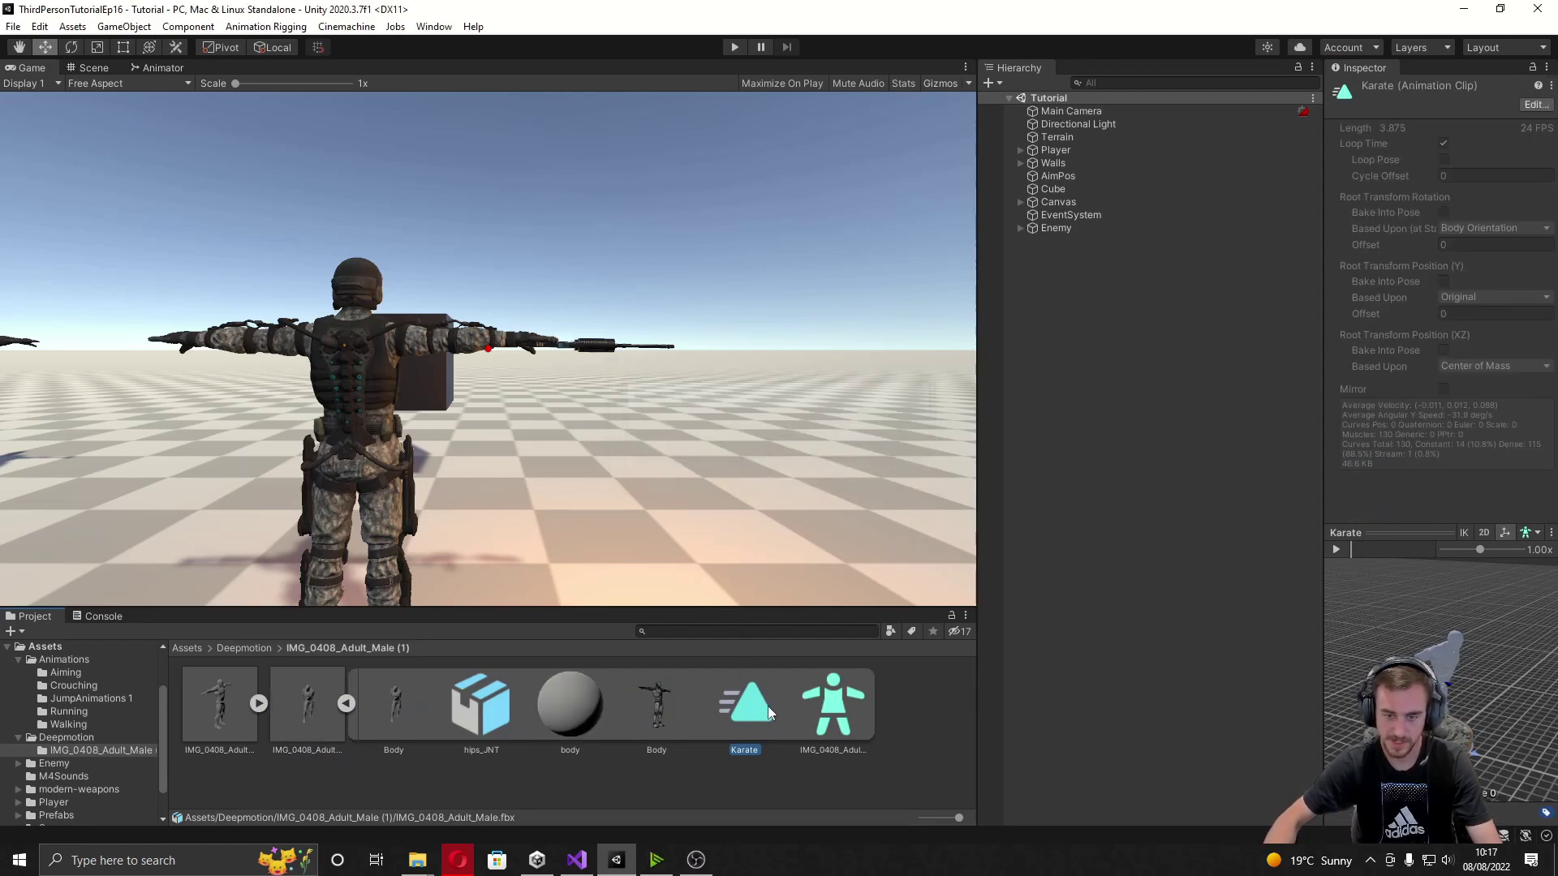
pyautogui.hotkey('ctrl', 'd')
pyautogui.click(347, 703)
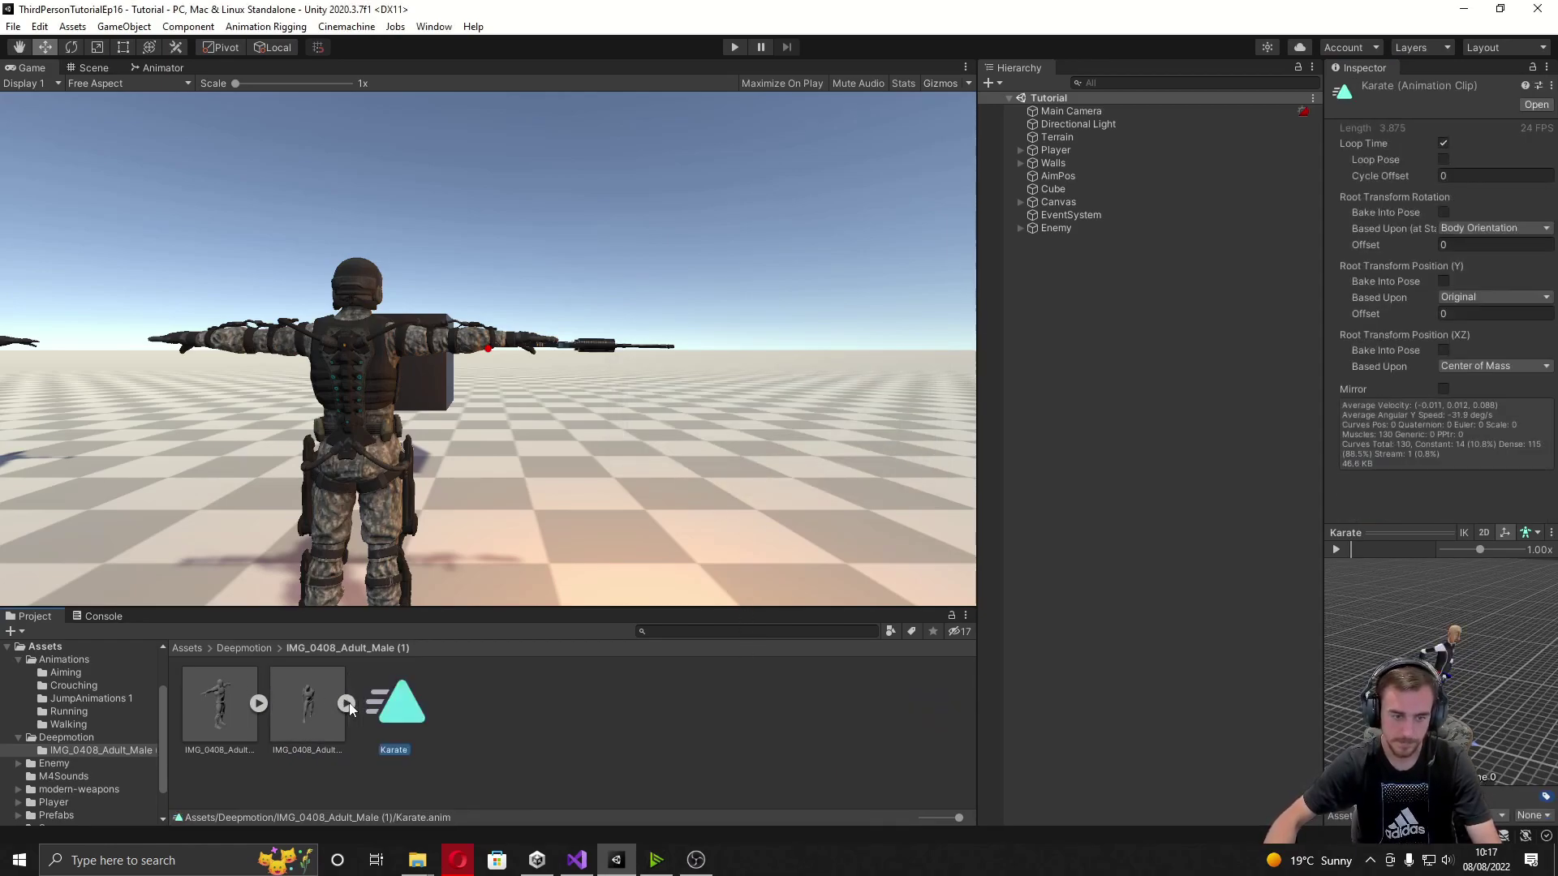
pyautogui.click(484, 718)
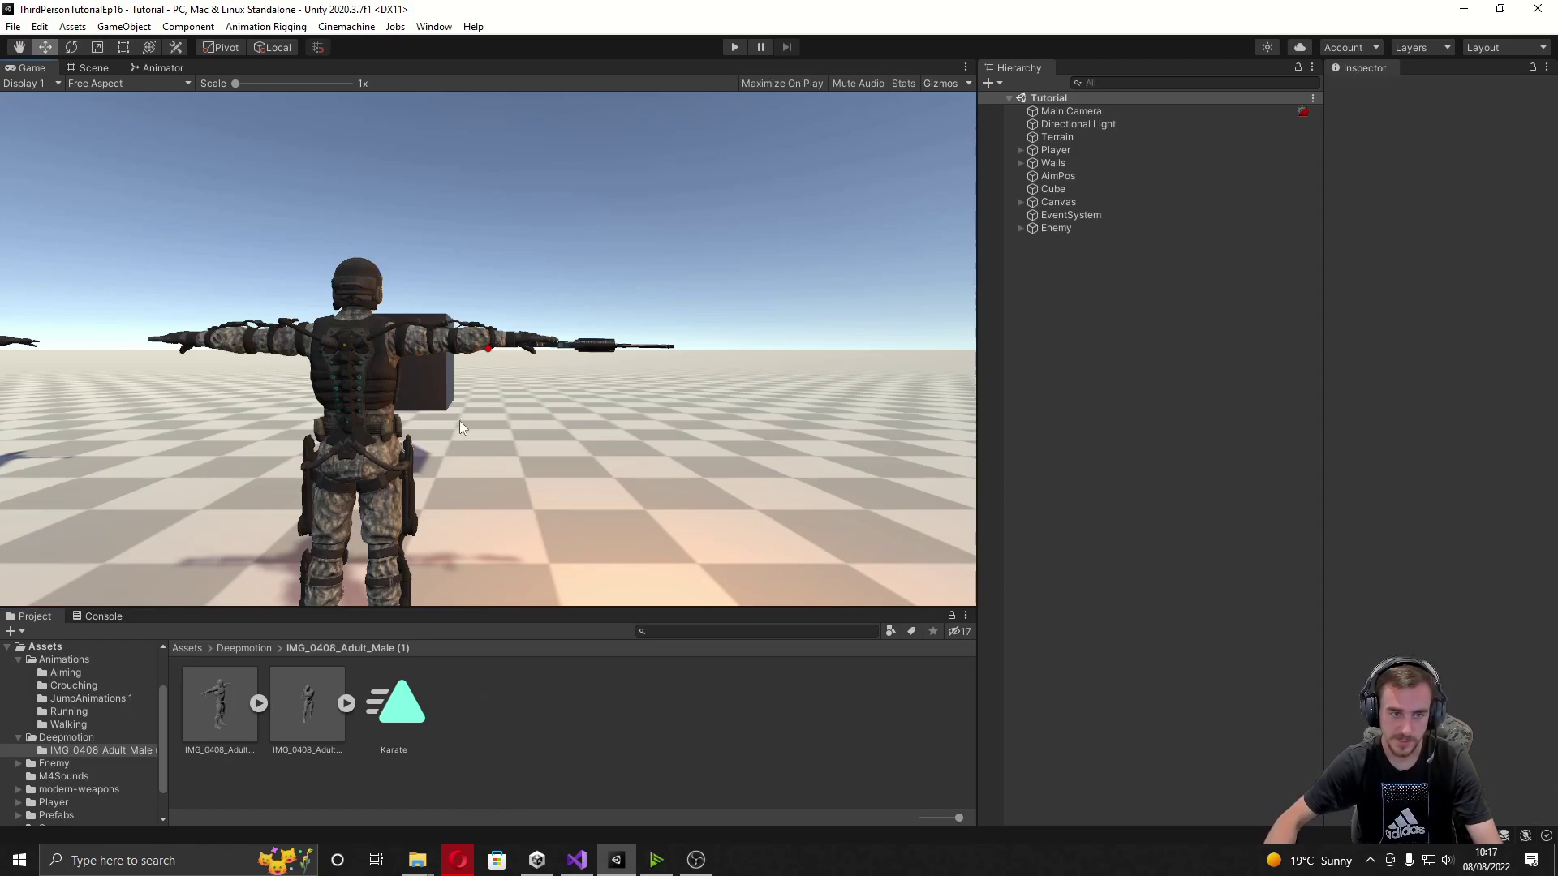
# Create a new Animator Controller named Enemy in the import folder.
pyautogui.click(91, 67)
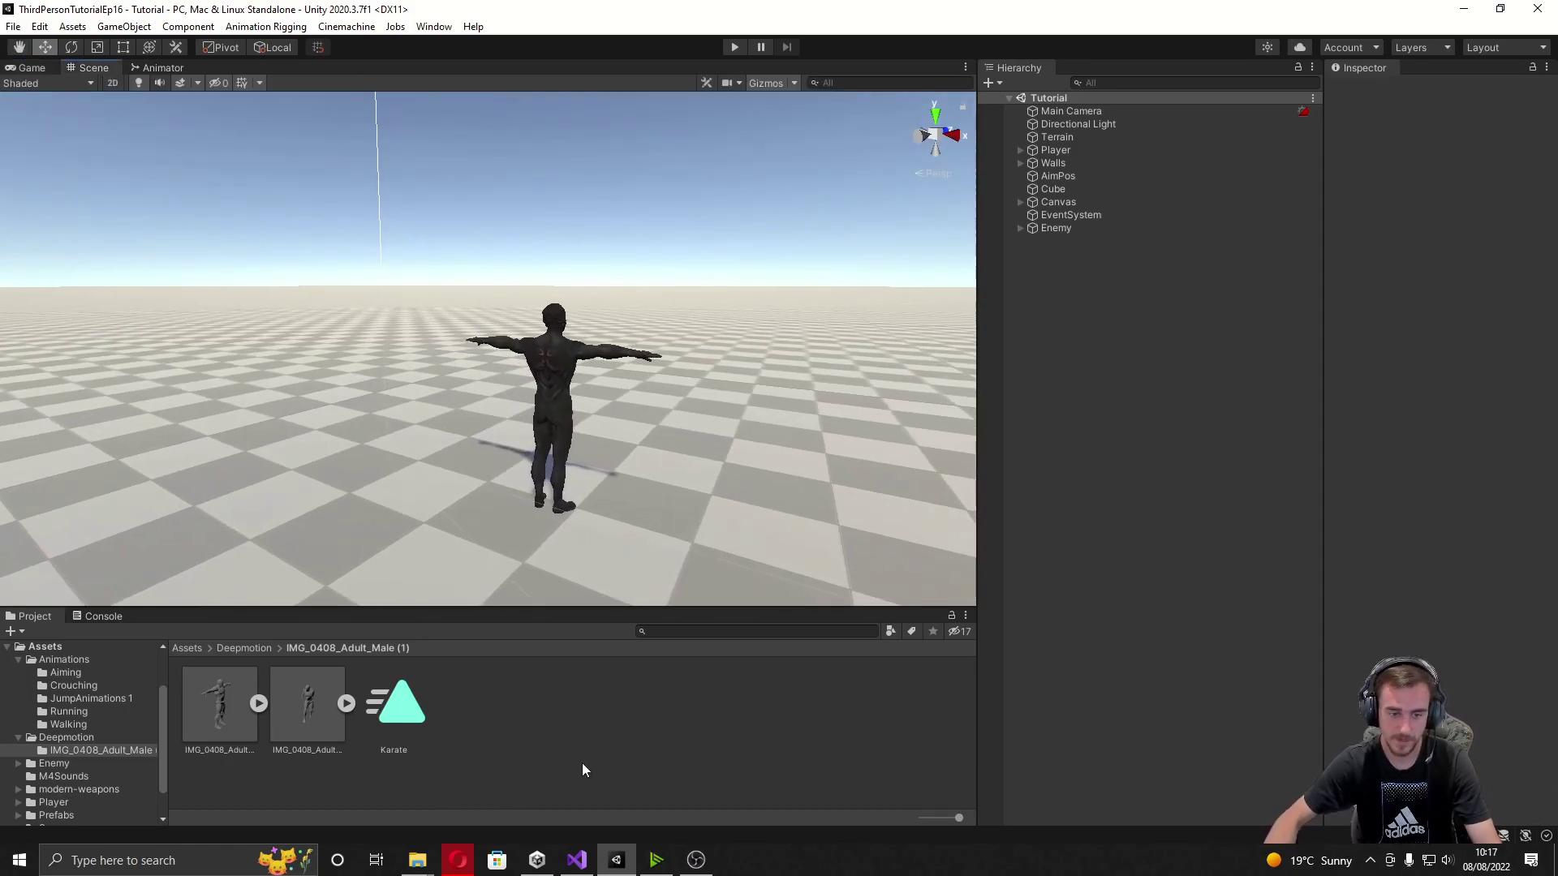
pyautogui.rightClick(561, 747)
pyautogui.moveTo(722, 322)
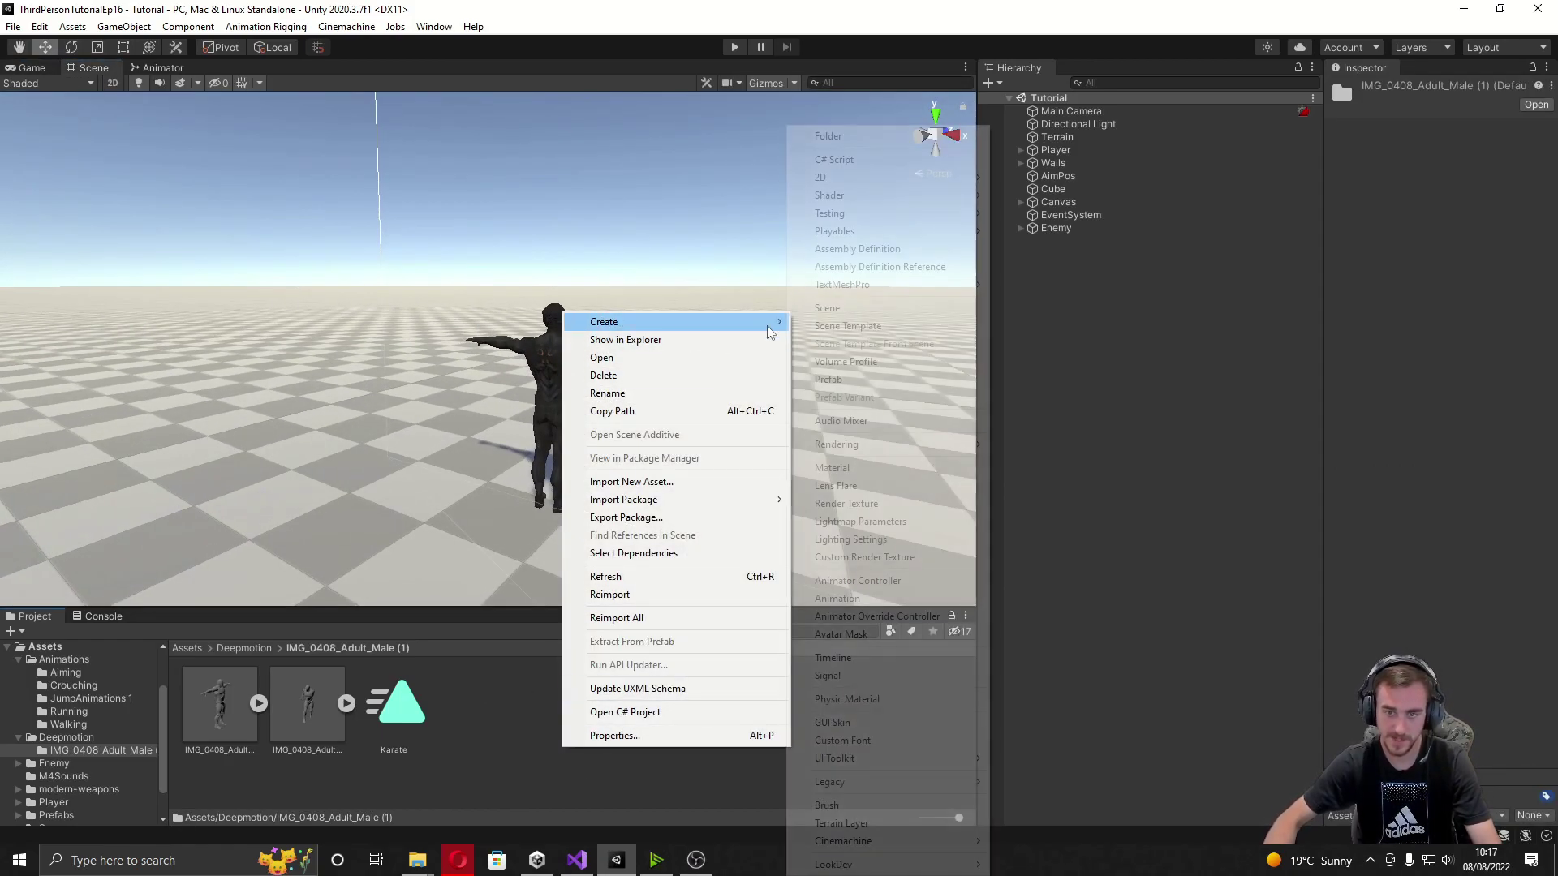
pyautogui.click(899, 583)
pyautogui.write('Enemy')
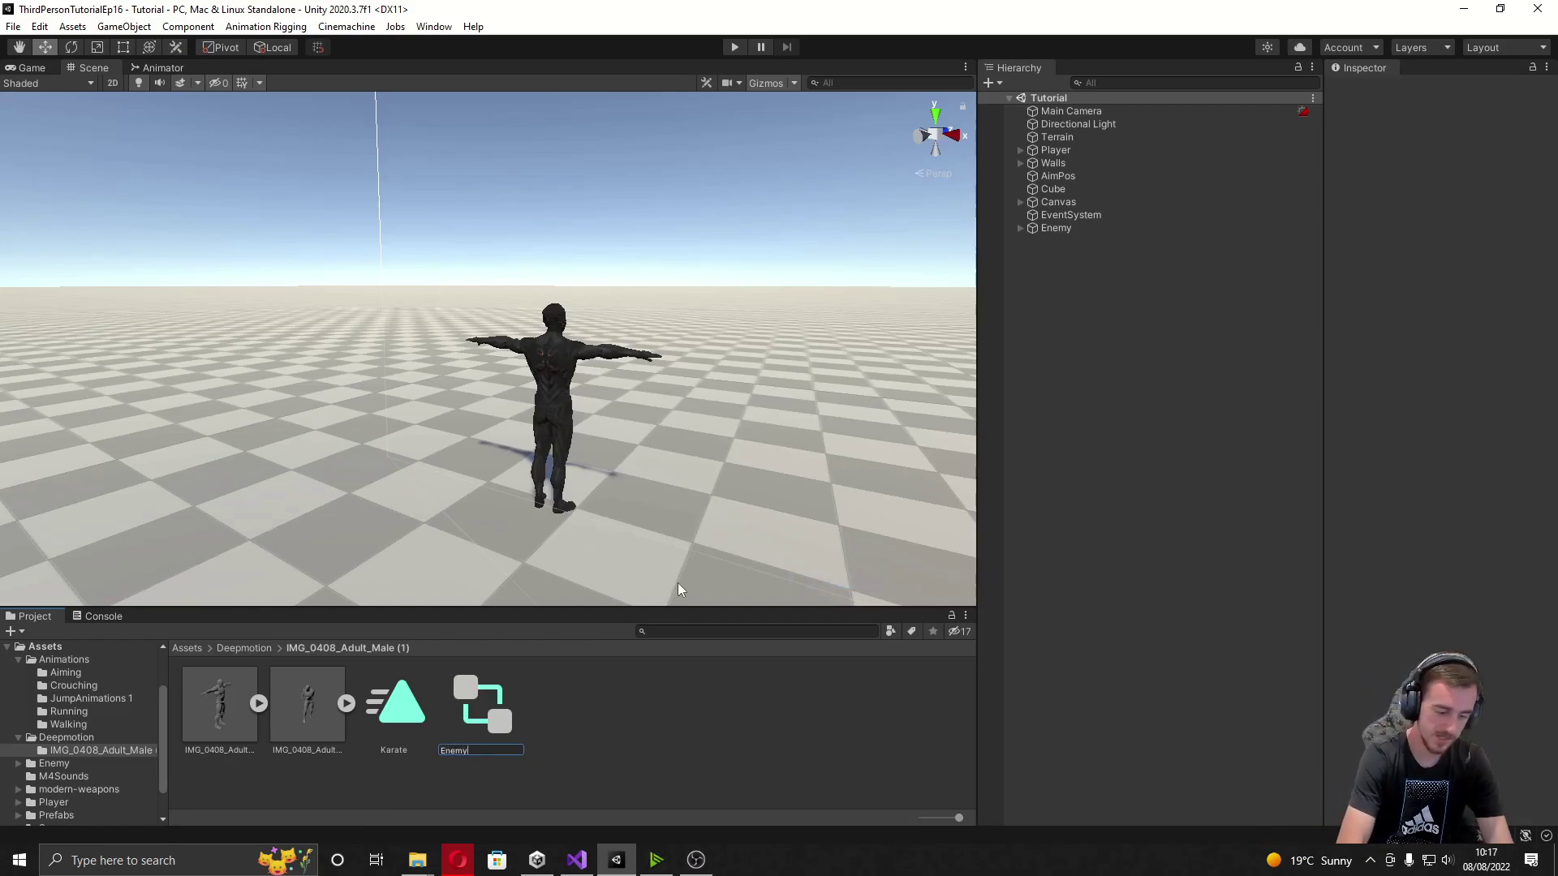
pyautogui.press('Return')
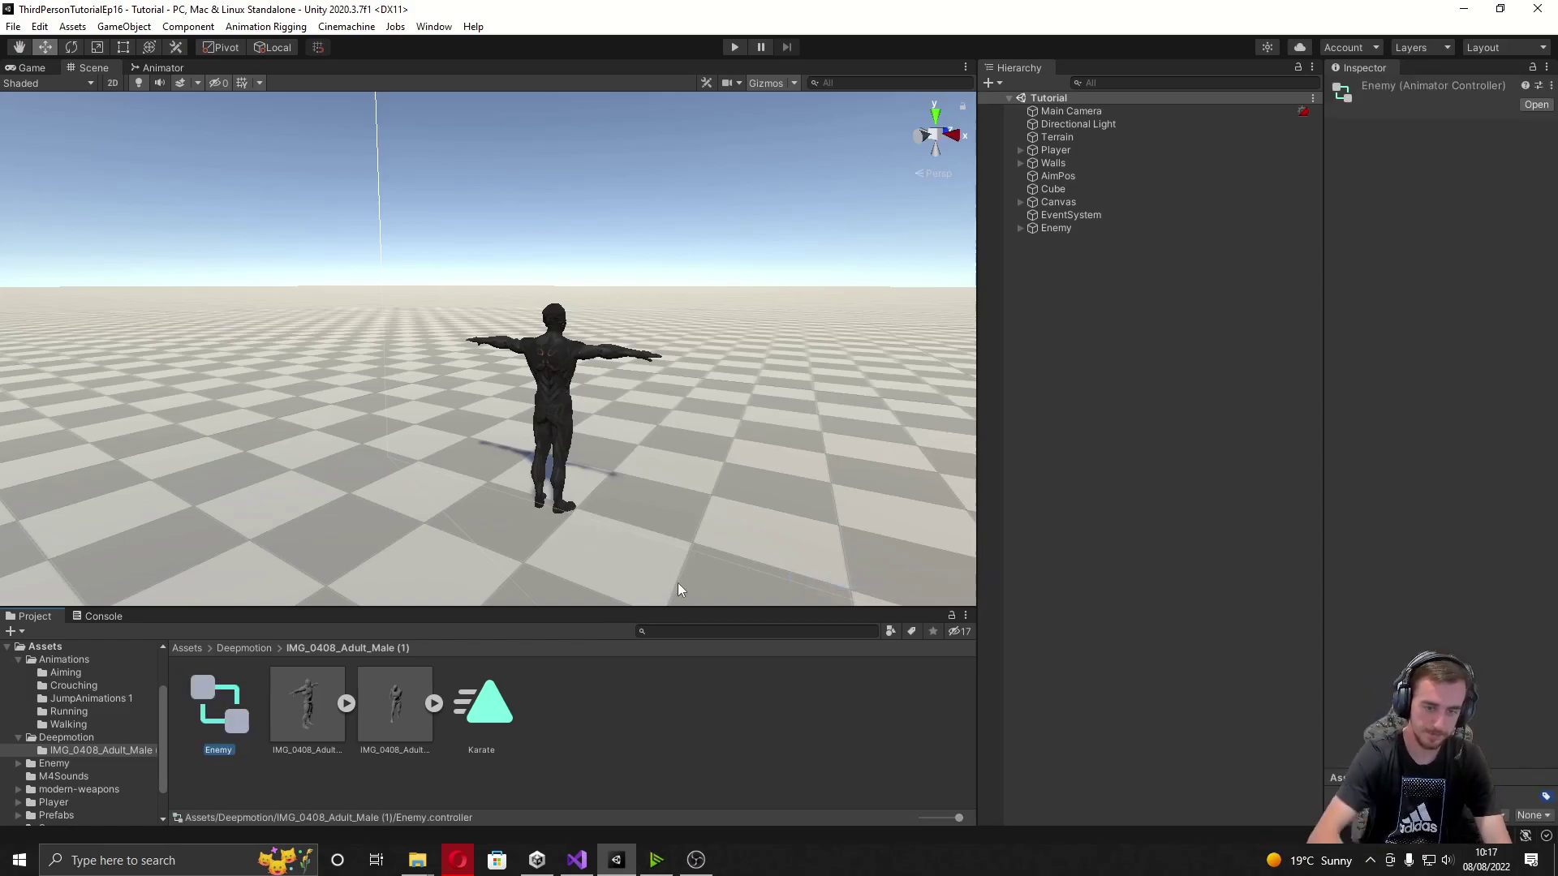
# Open the Enemy controller and check that its default Karate state plays the Karate clip.
pyautogui.doubleClick(227, 703)
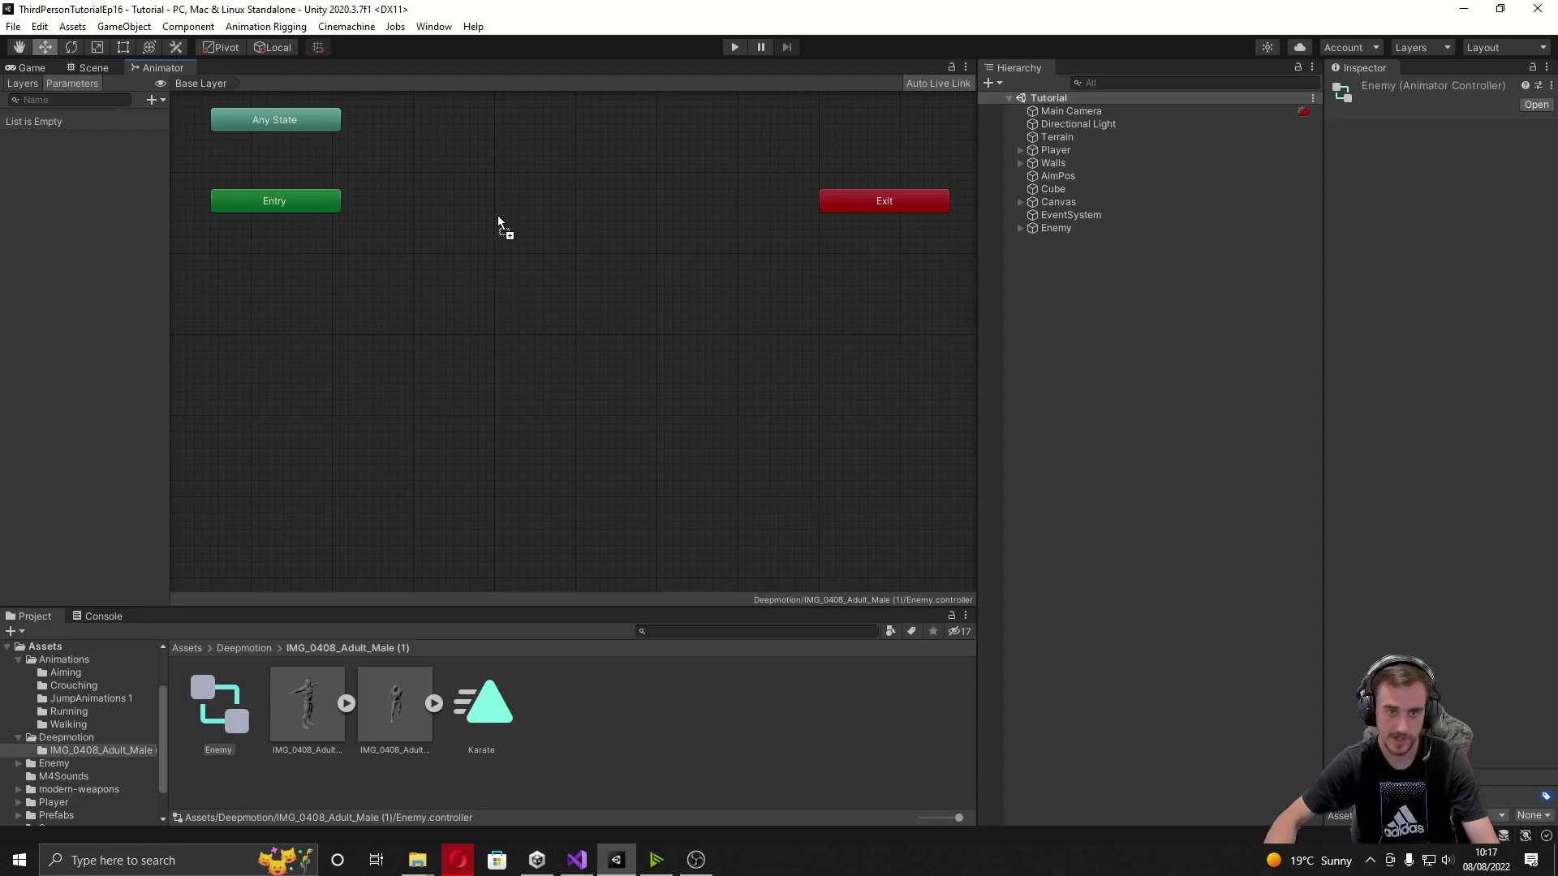
pyautogui.click(587, 217)
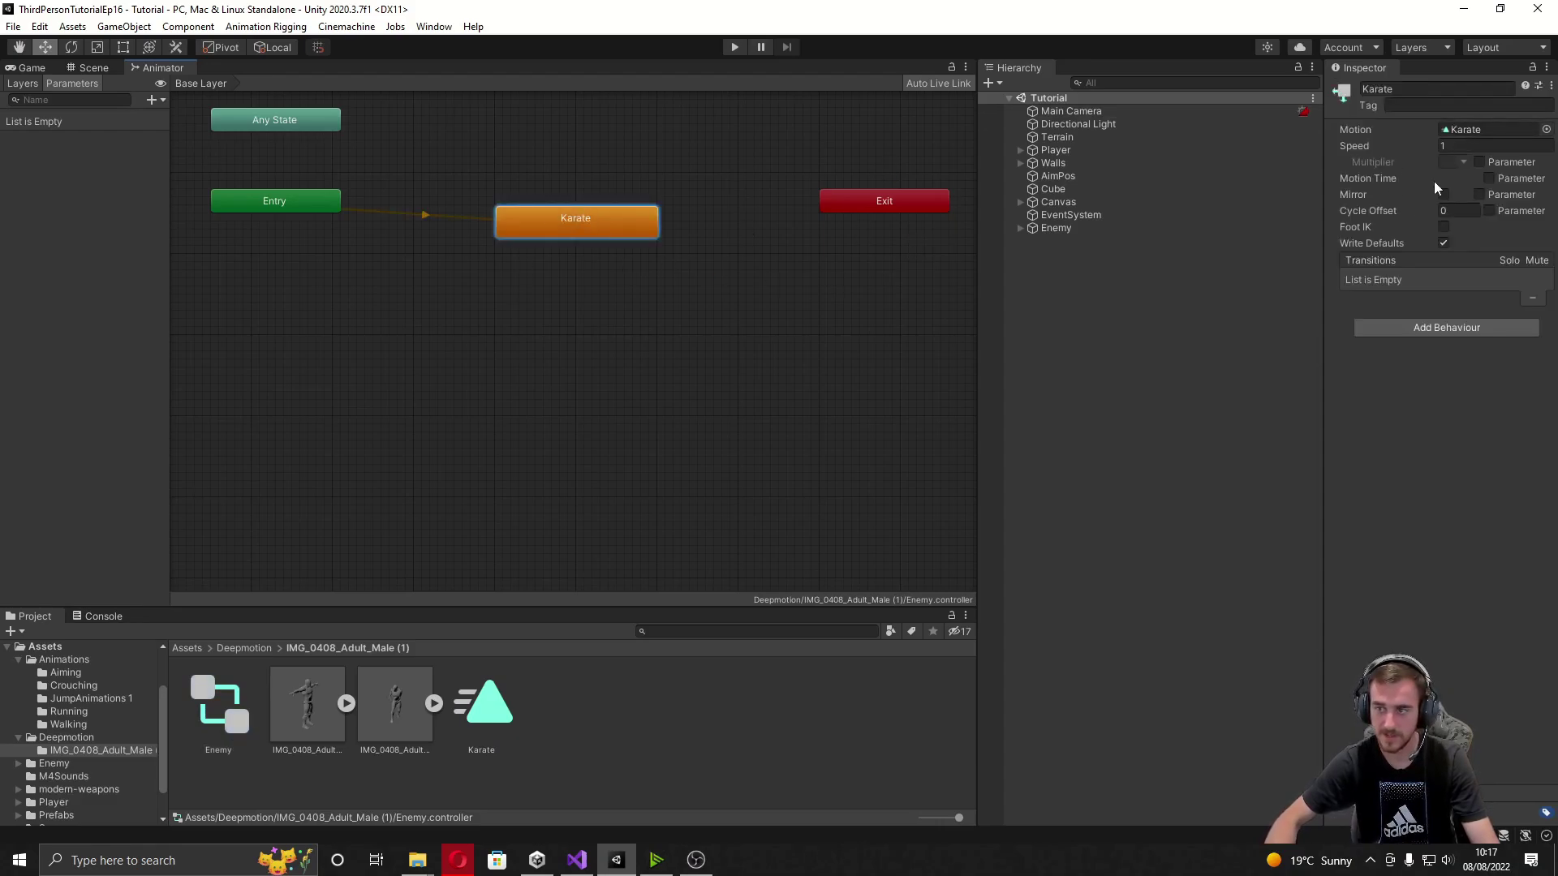
pyautogui.doubleClick(1465, 131)
pyautogui.click(1215, 353)
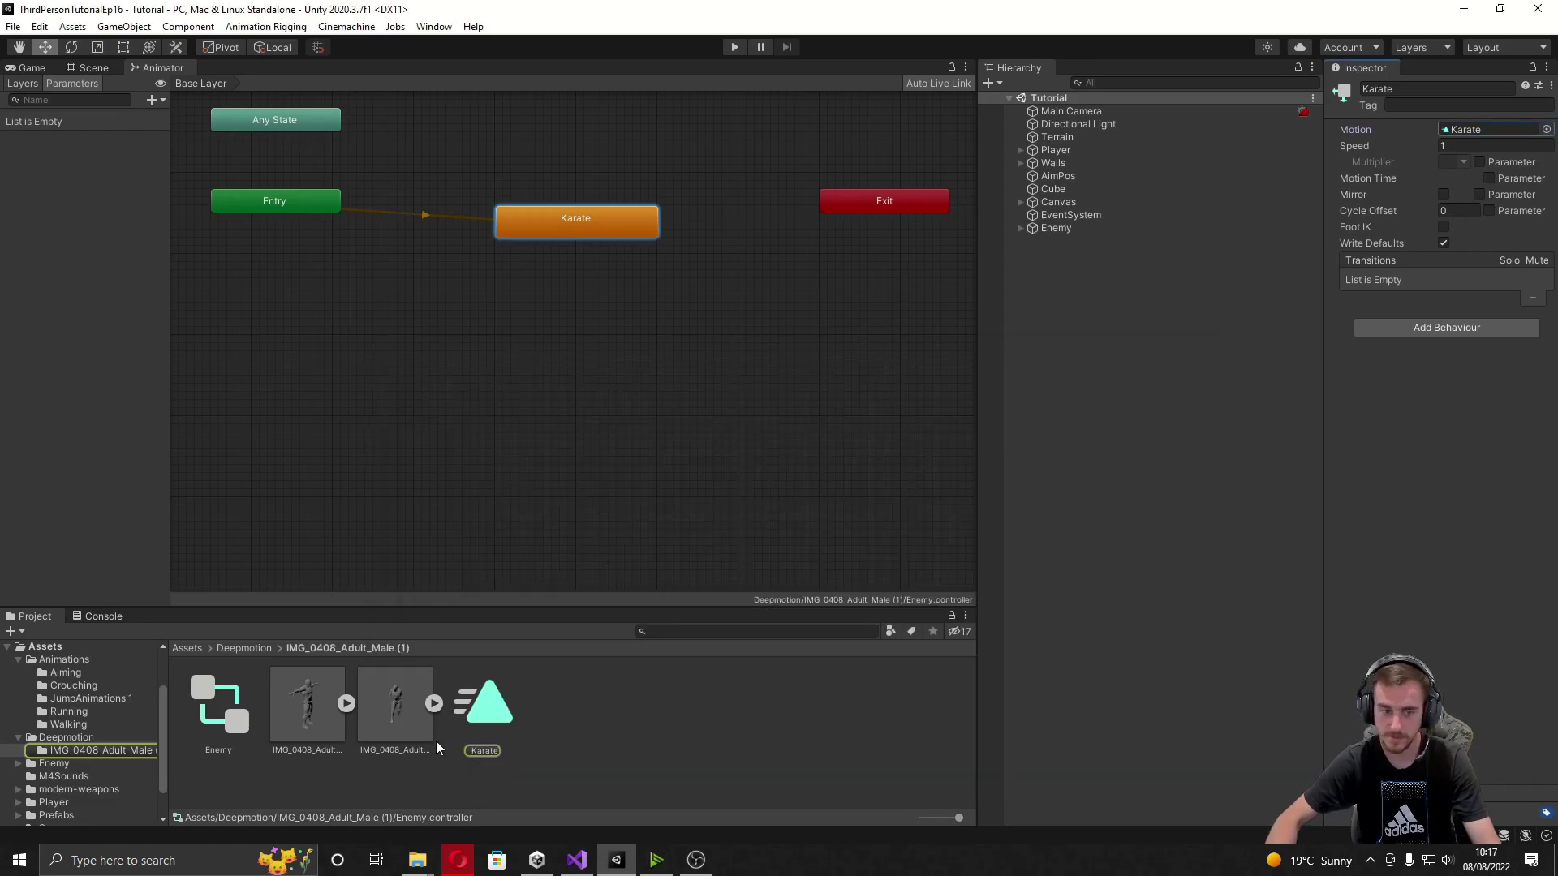
pyautogui.click(481, 713)
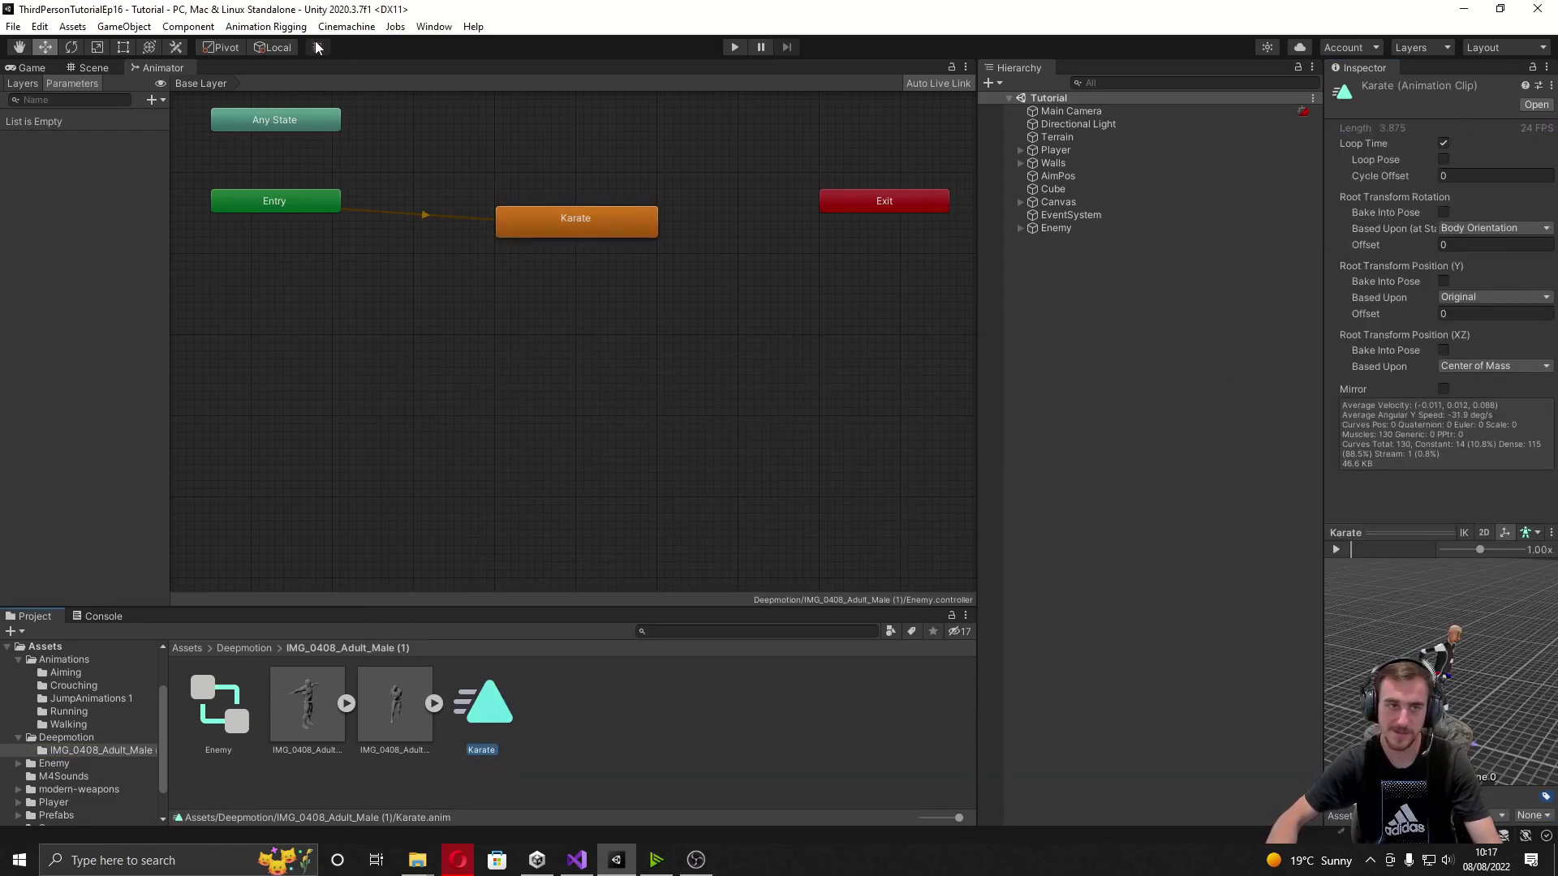
pyautogui.click(89, 67)
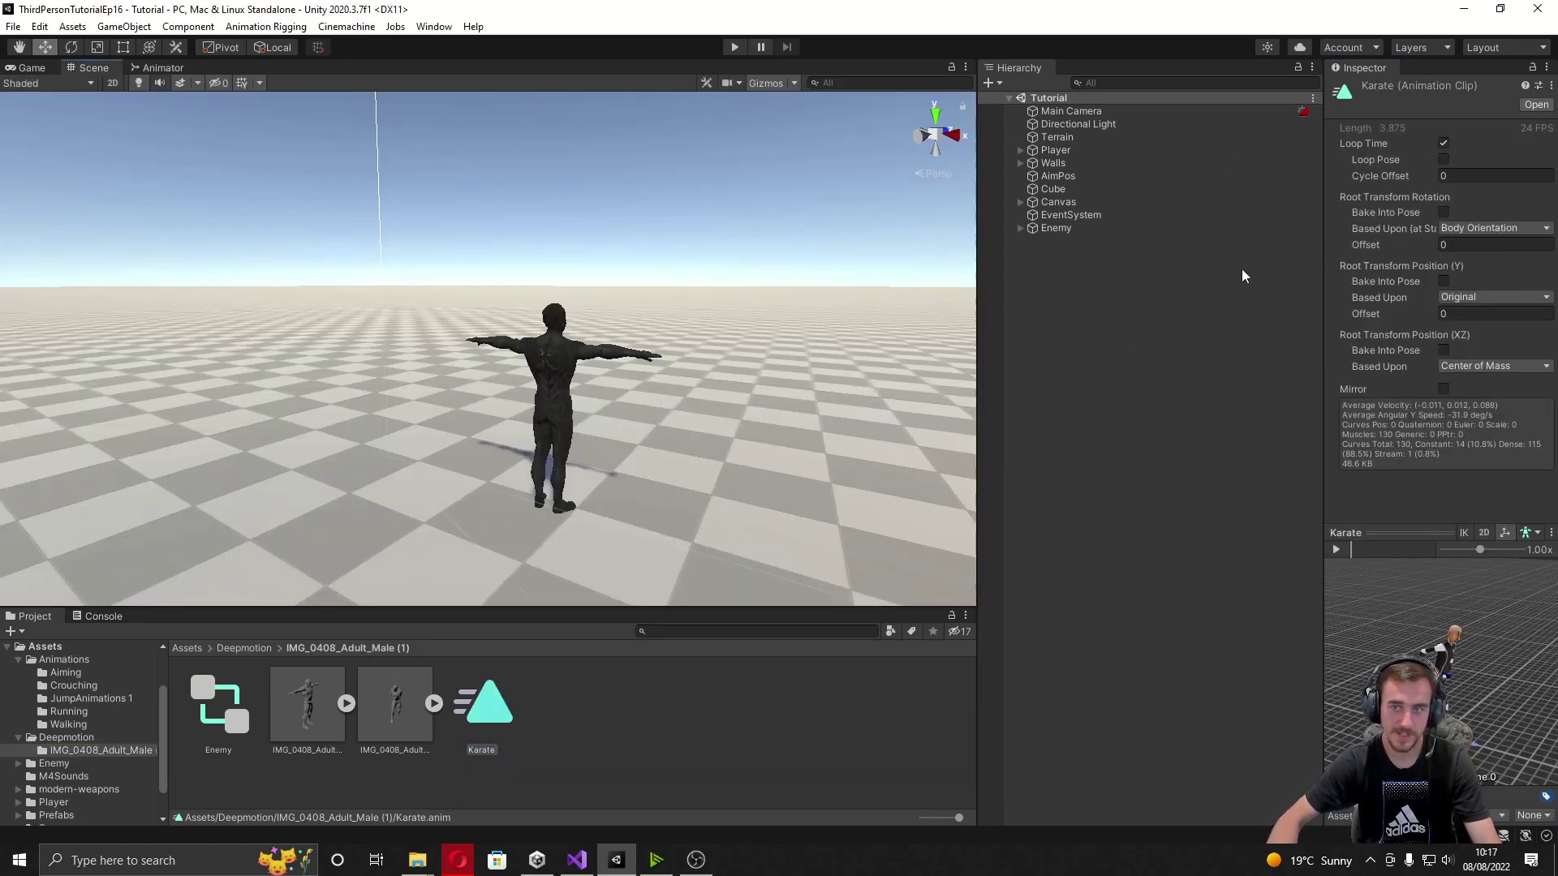
# Assign the Enemy controller to the Enemy character's Animator and run the game to test it.
pyautogui.click(1056, 228)
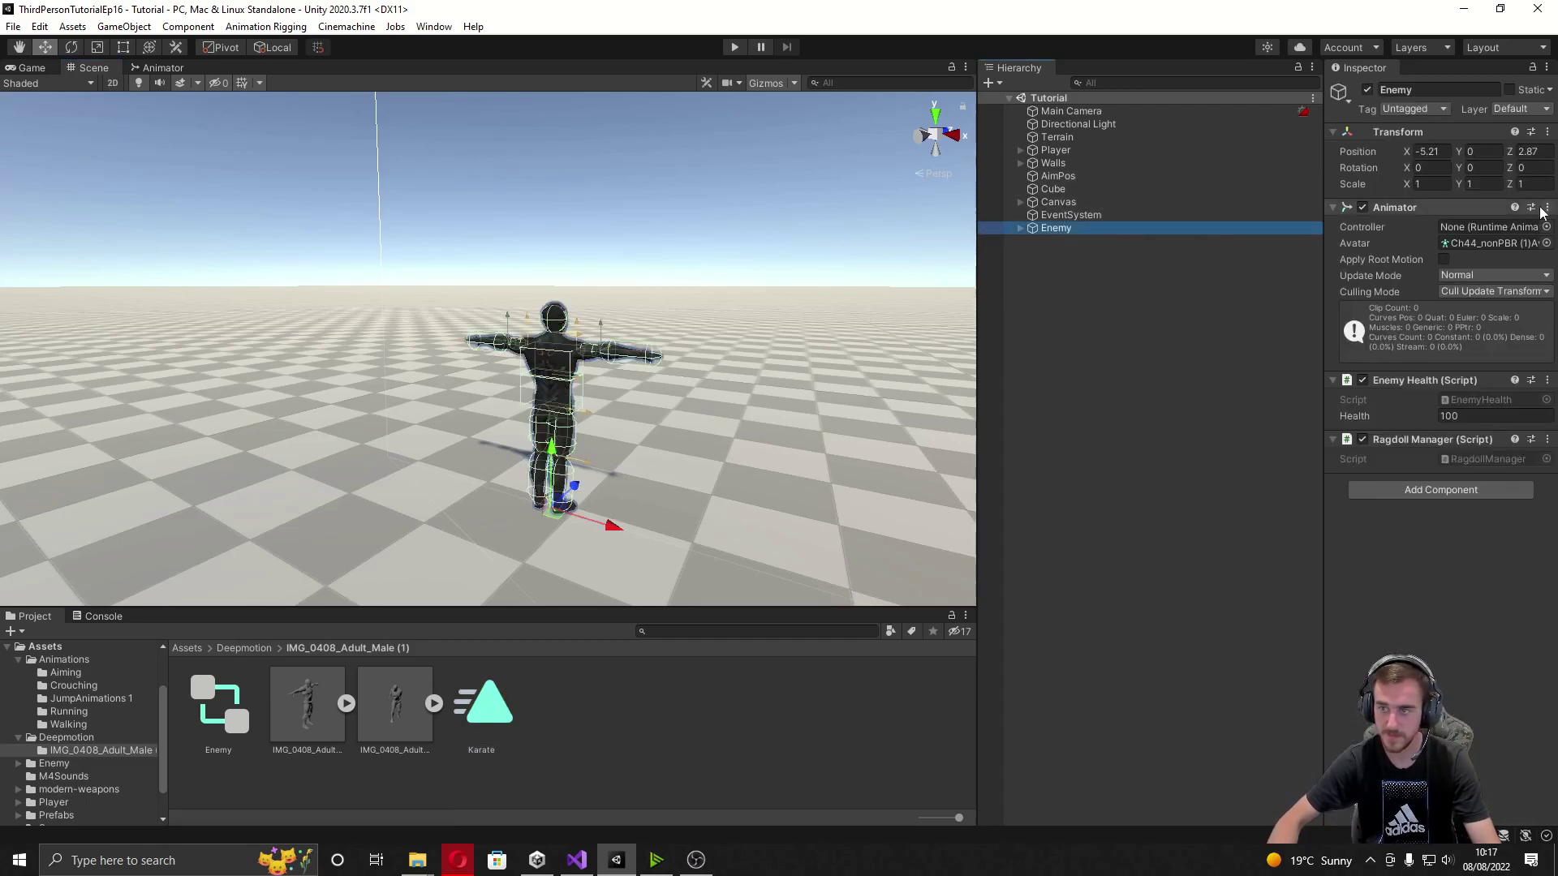
pyautogui.click(1545, 228)
pyautogui.doubleClick(310, 286)
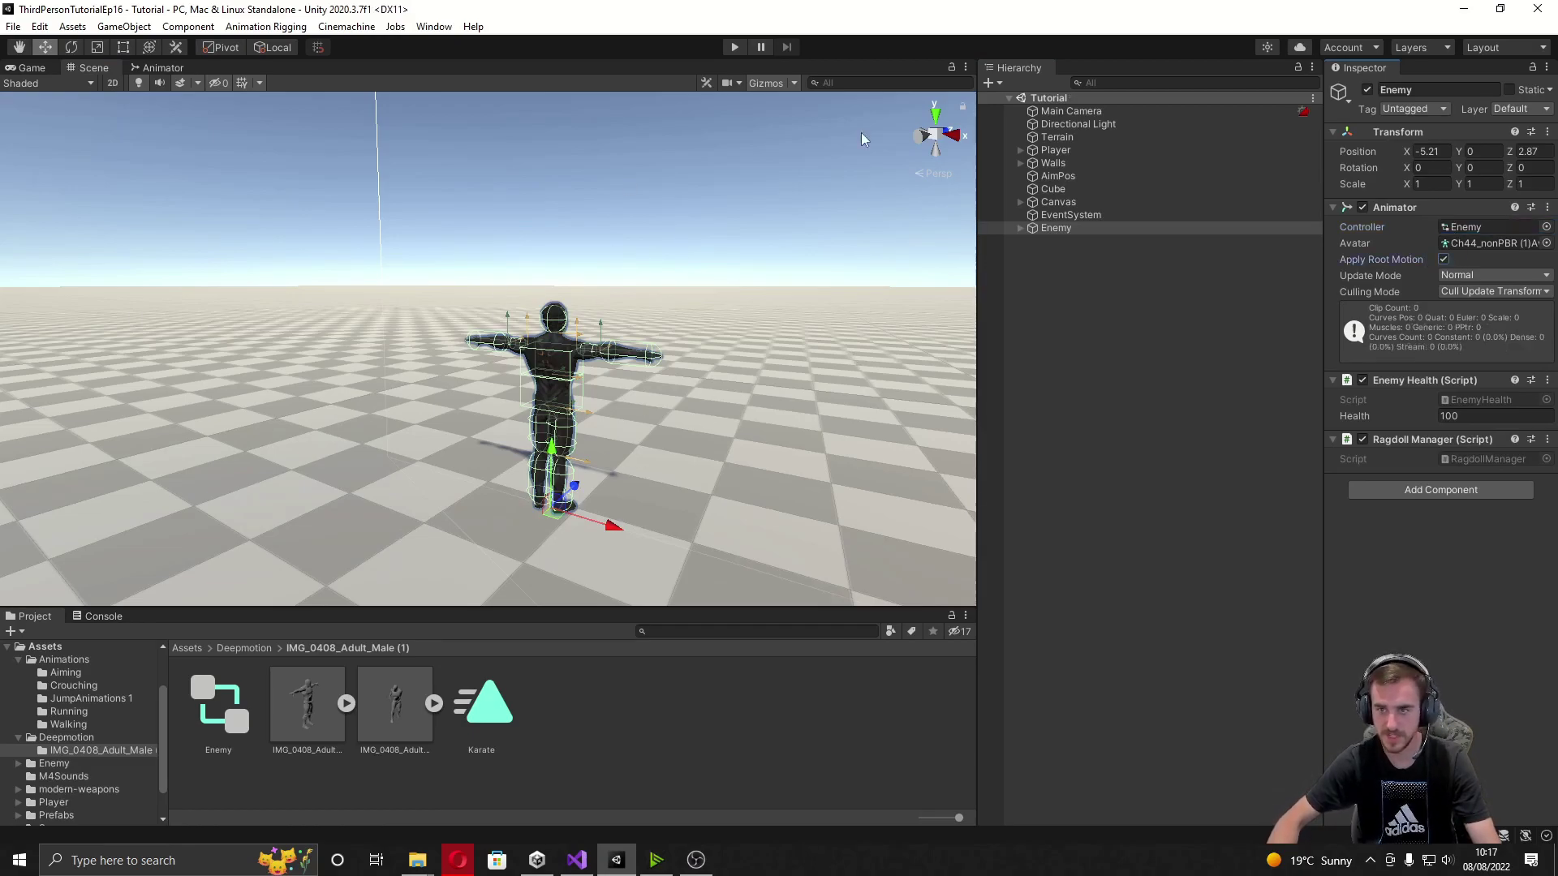
pyautogui.click(733, 47)
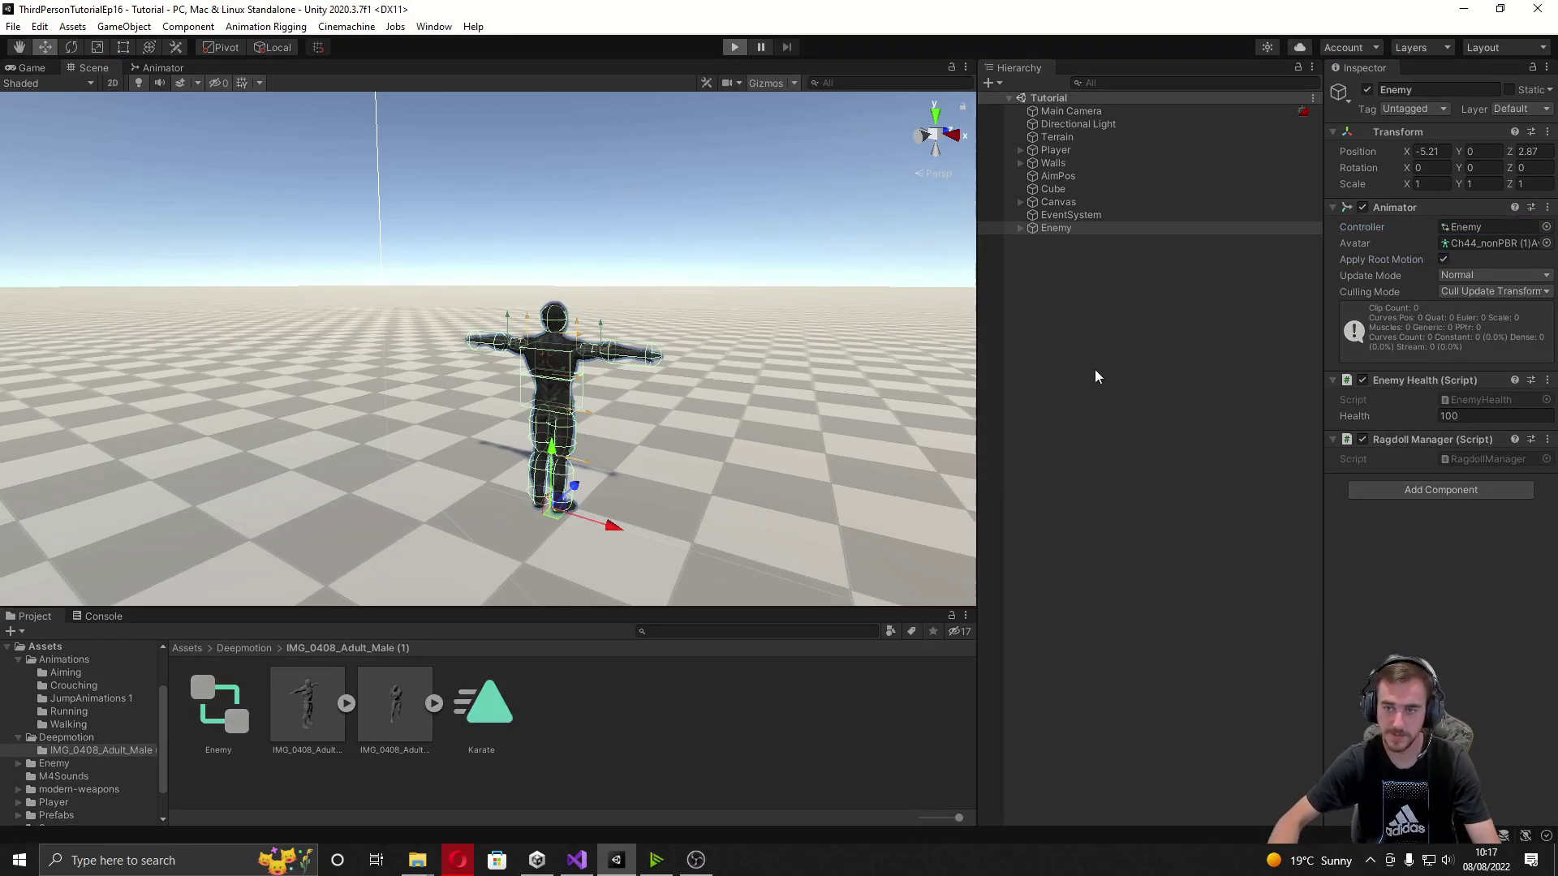